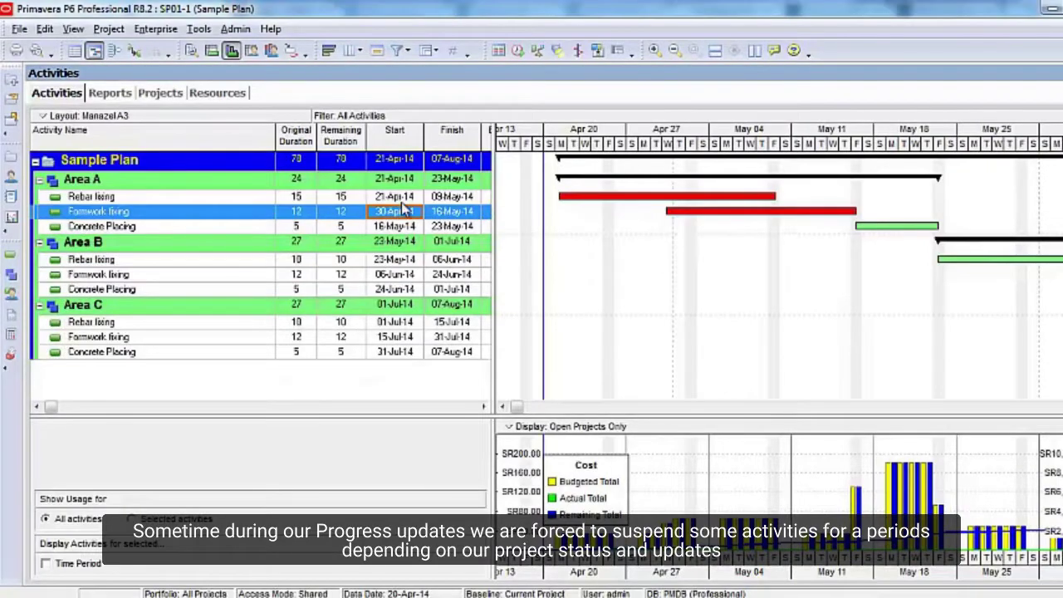
- Show the status details of Area A's Rebar fixing activity and mark the activity as started
key(Up)
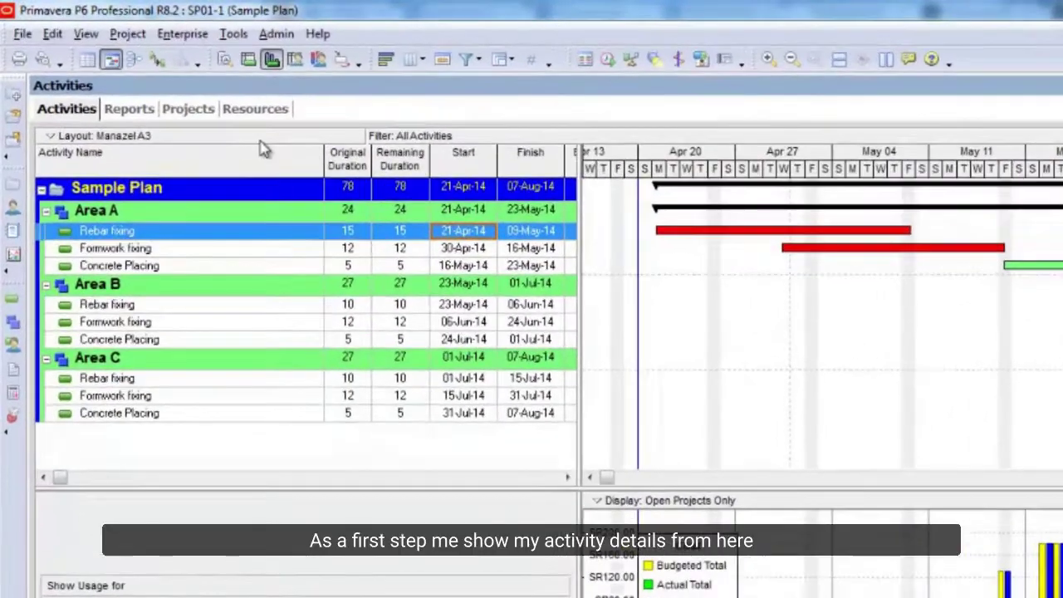
click(226, 59)
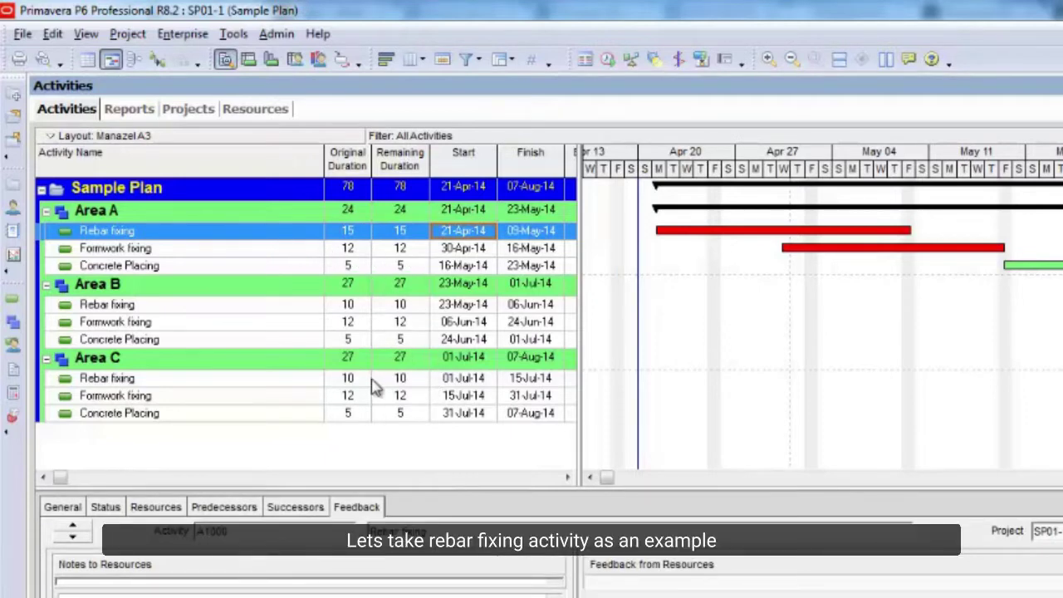
click(116, 508)
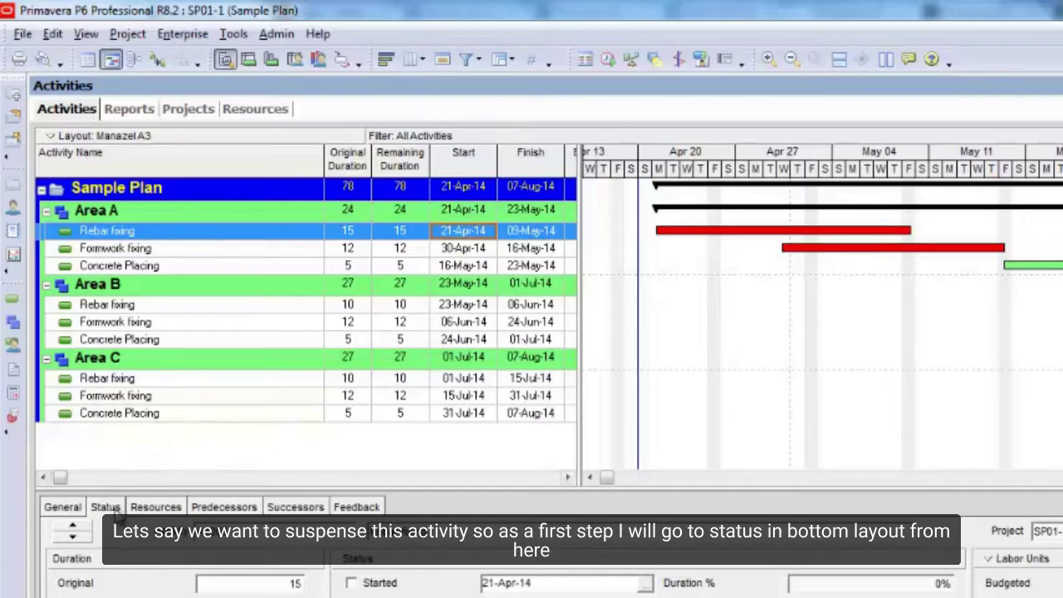
drag(573, 492, 572, 429)
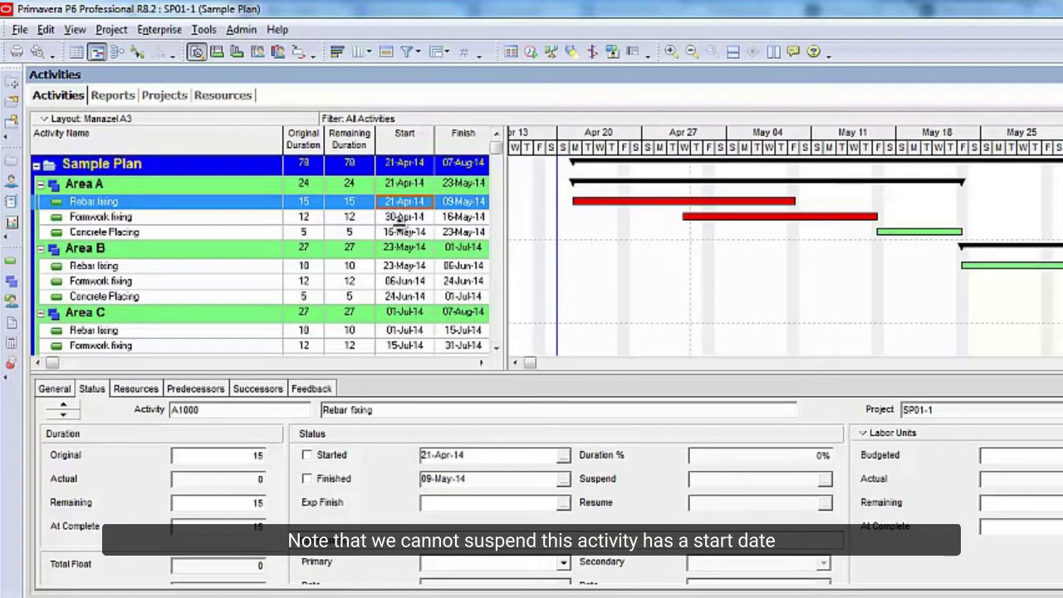
click(307, 456)
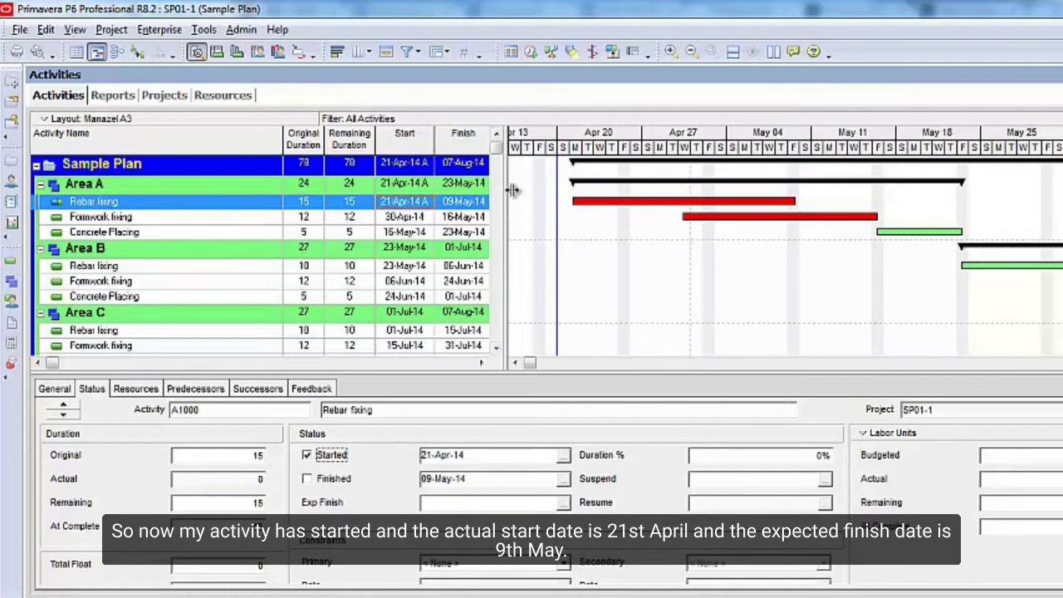
- Set the suspend date of Area A's Rebar fixing to 25-Apr-14 and its resume date to 30-Apr-14
drag(513, 191, 522, 192)
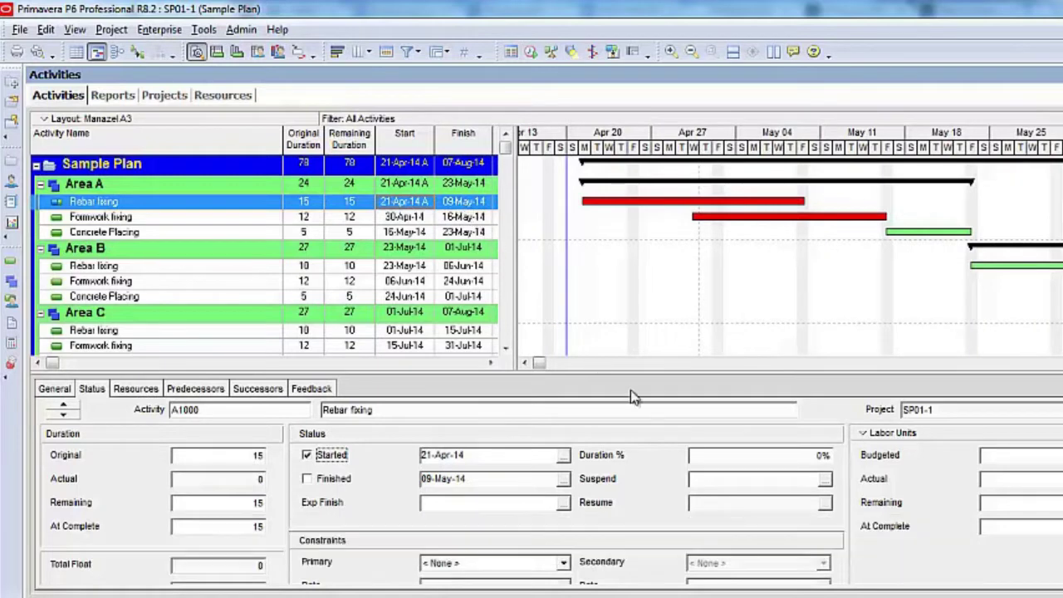
click(824, 480)
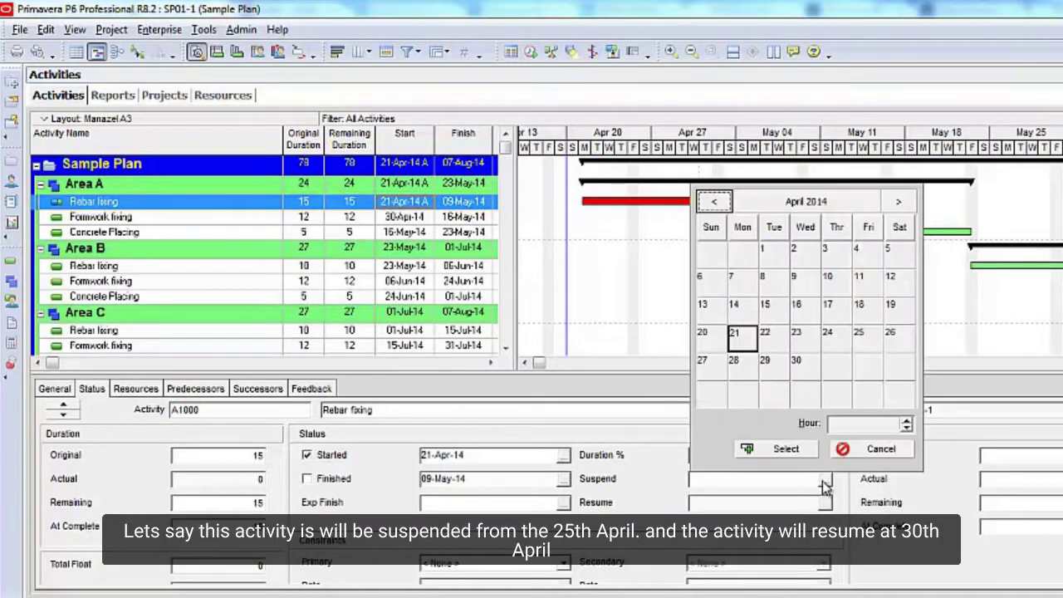
double_click(870, 341)
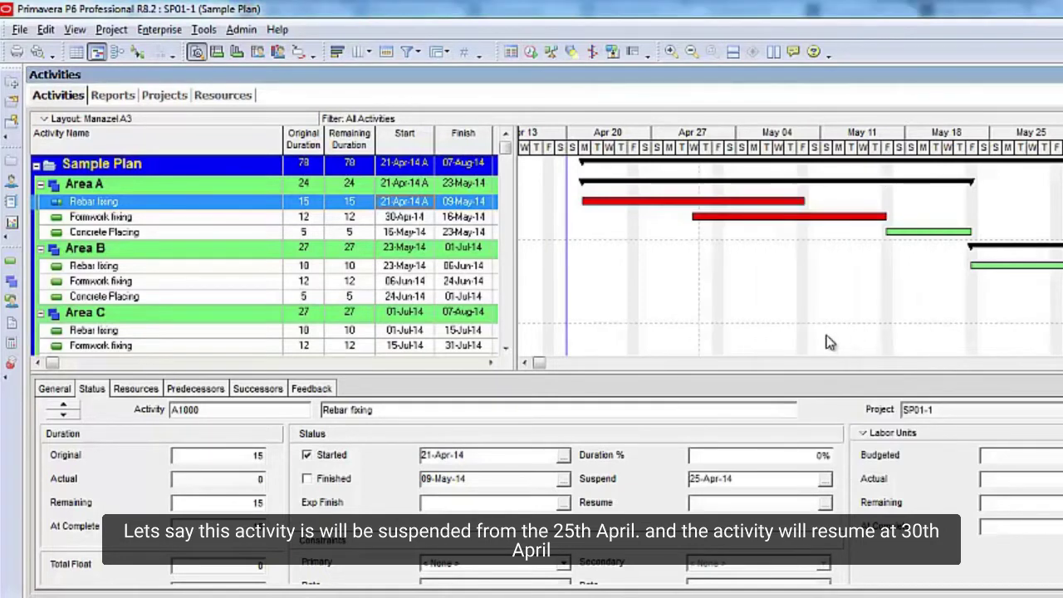
click(825, 503)
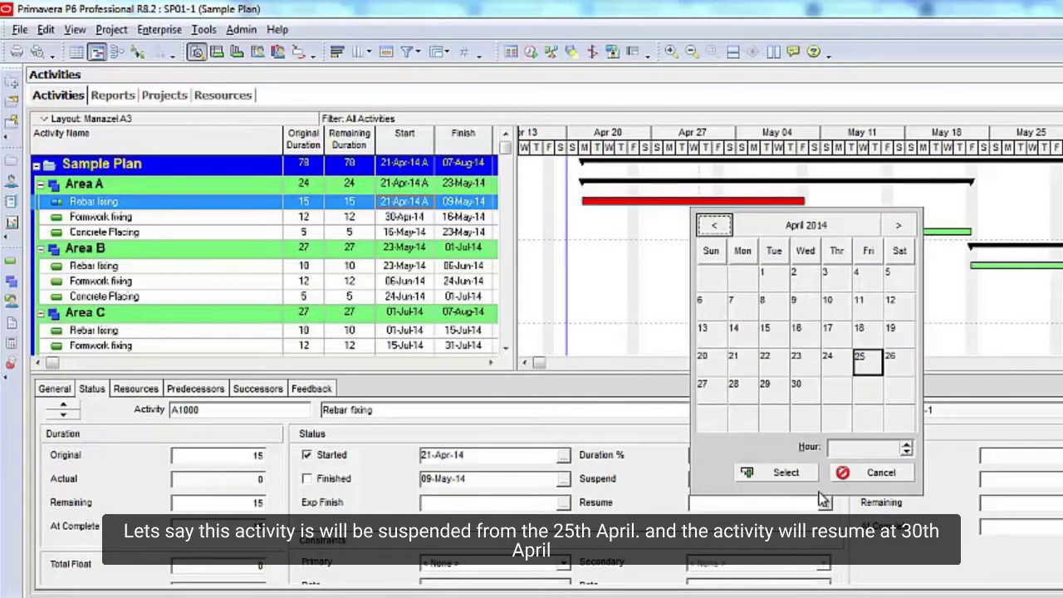
double_click(799, 391)
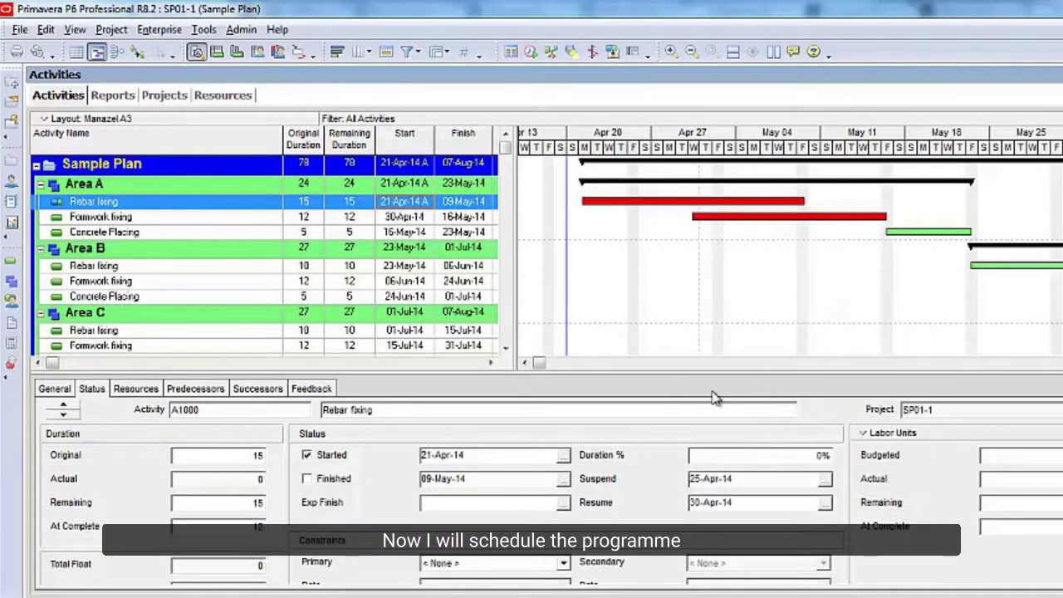
- Run the scheduling calculation so the suspend and resume dates are applied to the project
click(532, 54)
click(773, 280)
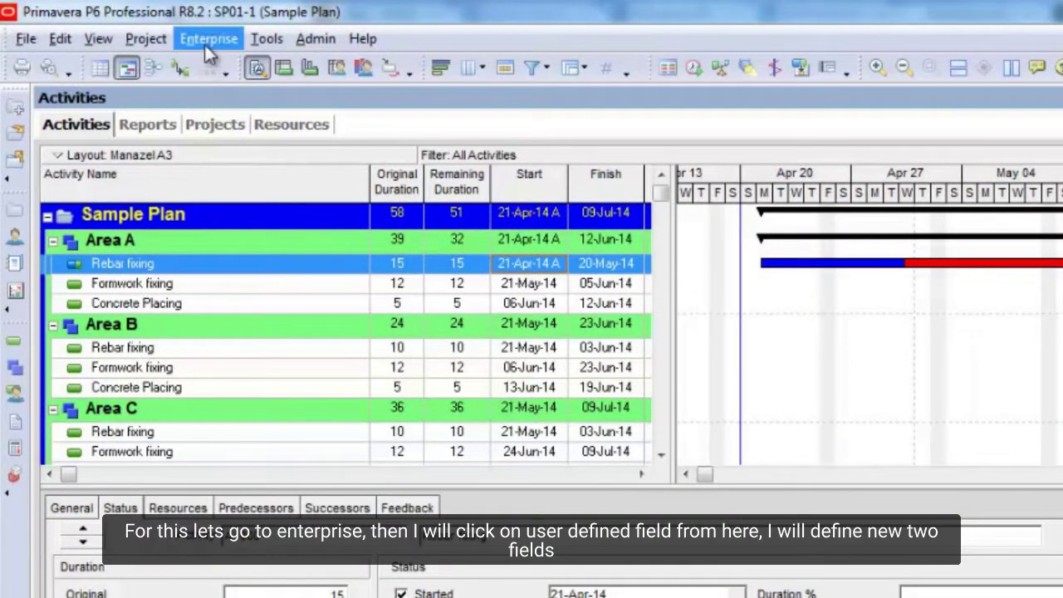
- Add an activity user defined field titled "Split bar start" with the Start Date data type
click(204, 42)
click(255, 199)
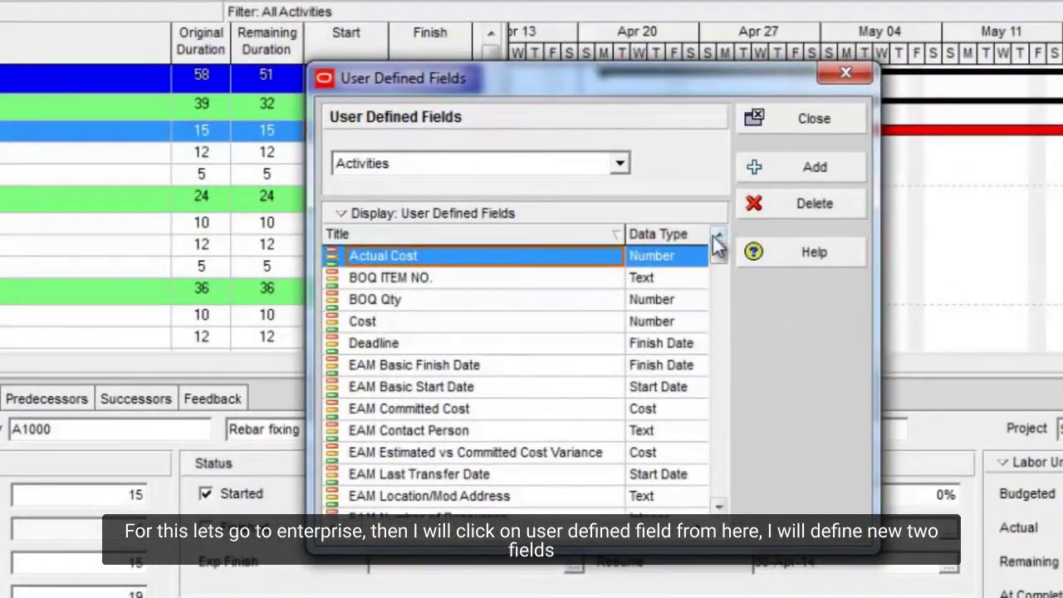
click(778, 172)
click(669, 259)
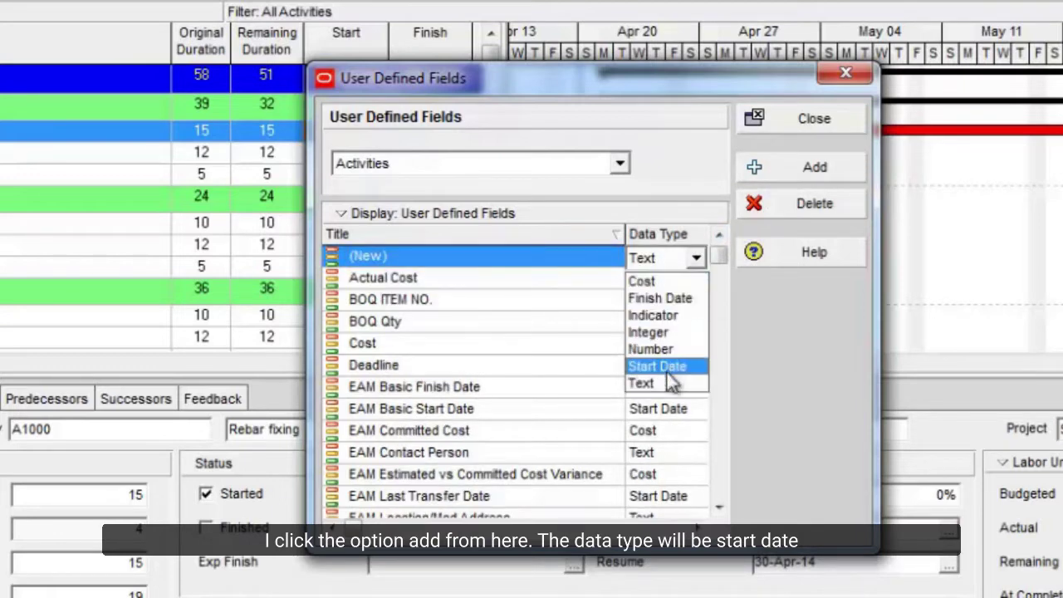
click(660, 367)
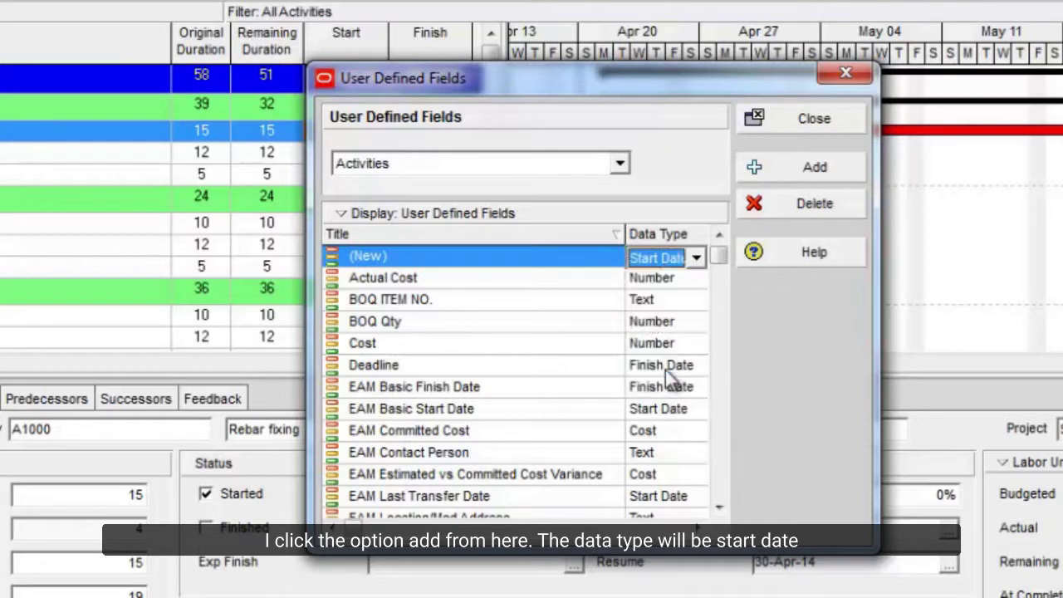
click(561, 254)
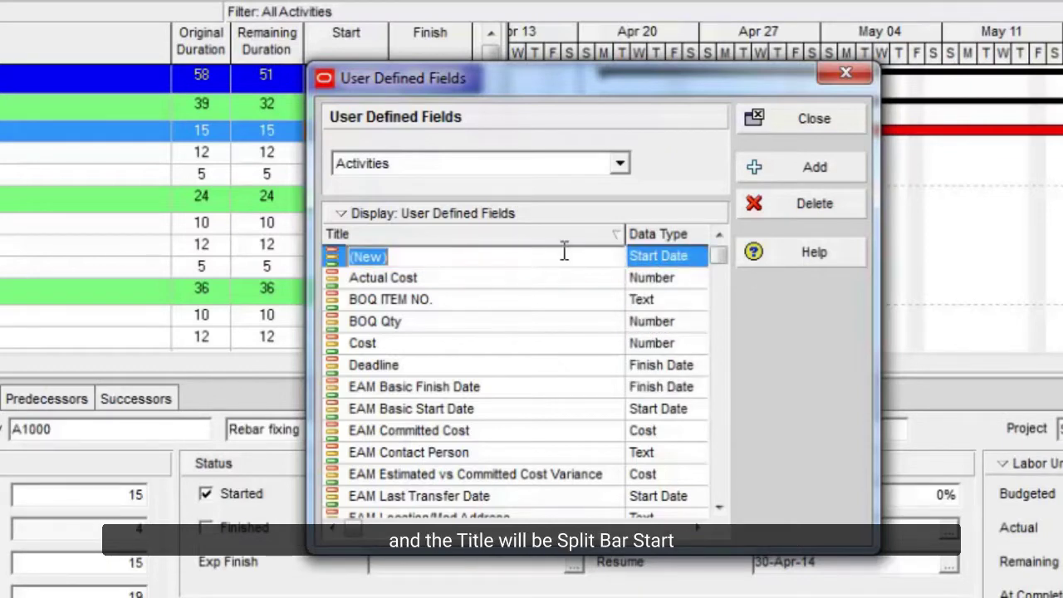
text(Split bar start)
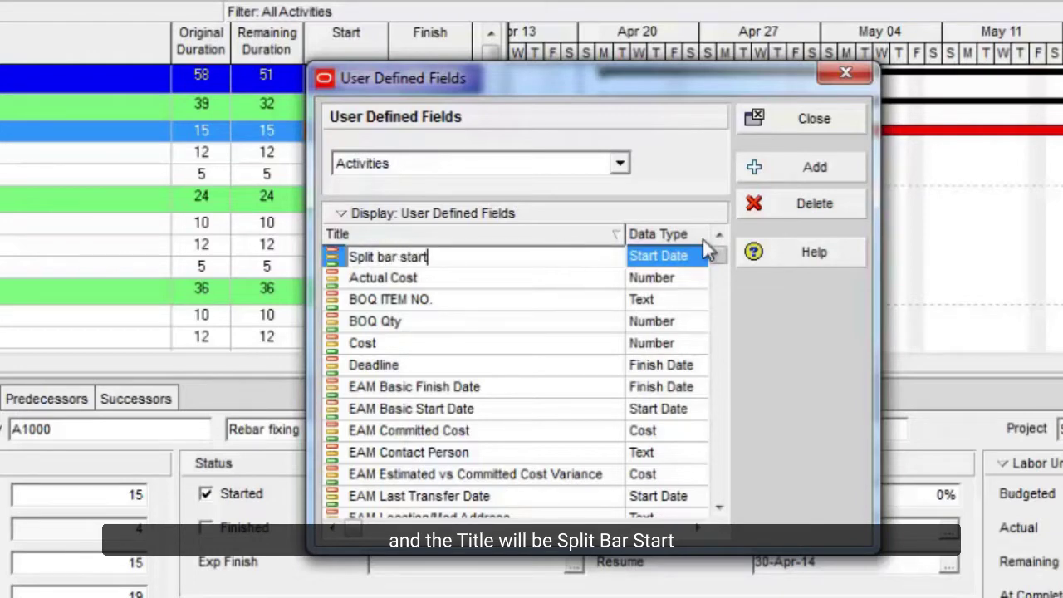
click(644, 280)
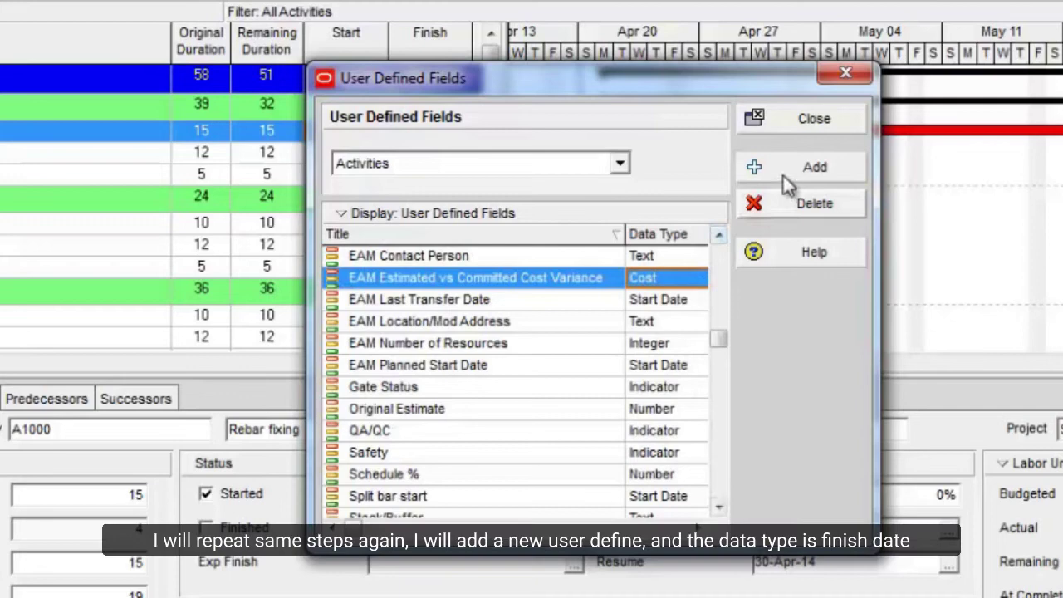
- Add a second activity user defined field titled "Split bar finish" with the Finish Date data type and close the field definitions
click(755, 167)
click(682, 264)
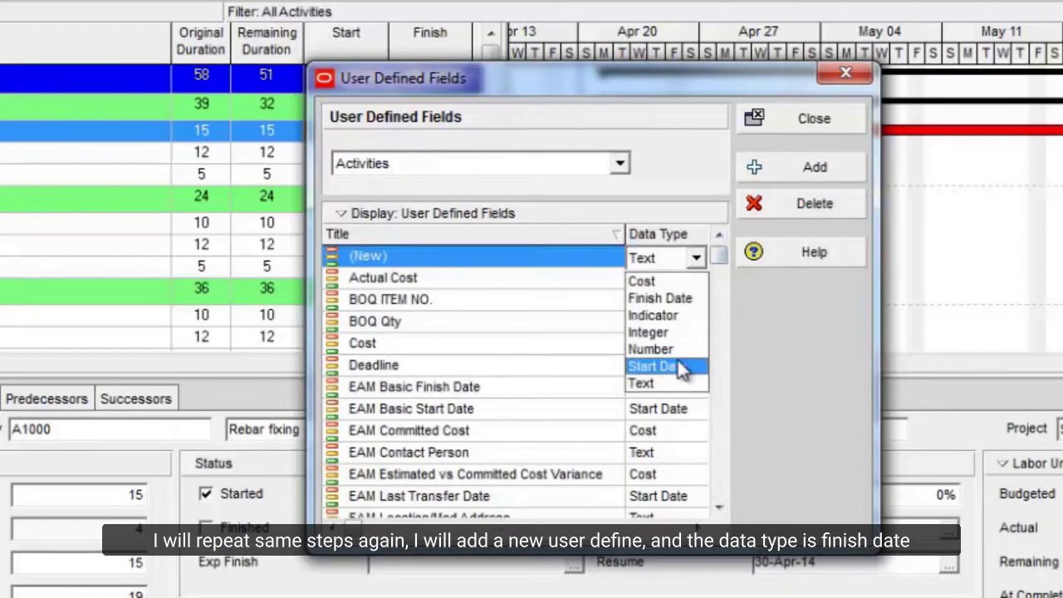
click(668, 299)
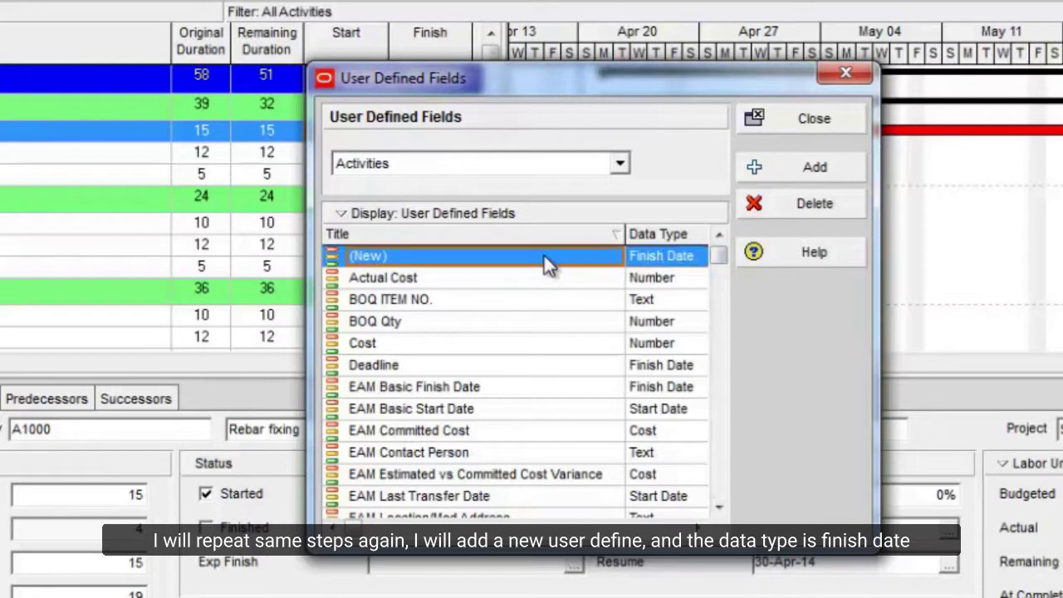
click(546, 258)
text(Split bar finish)
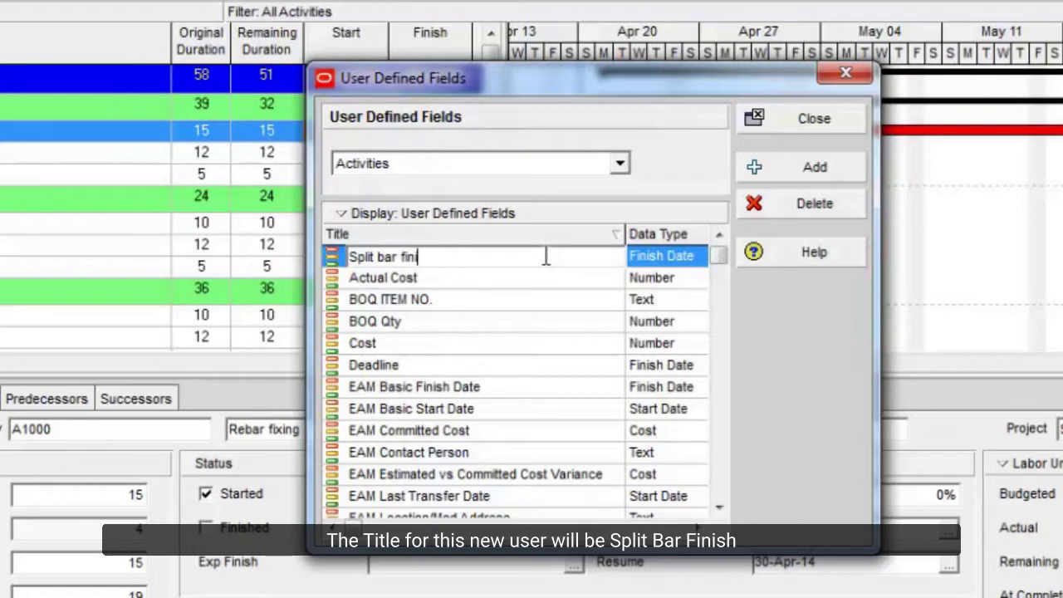
click(686, 279)
click(785, 126)
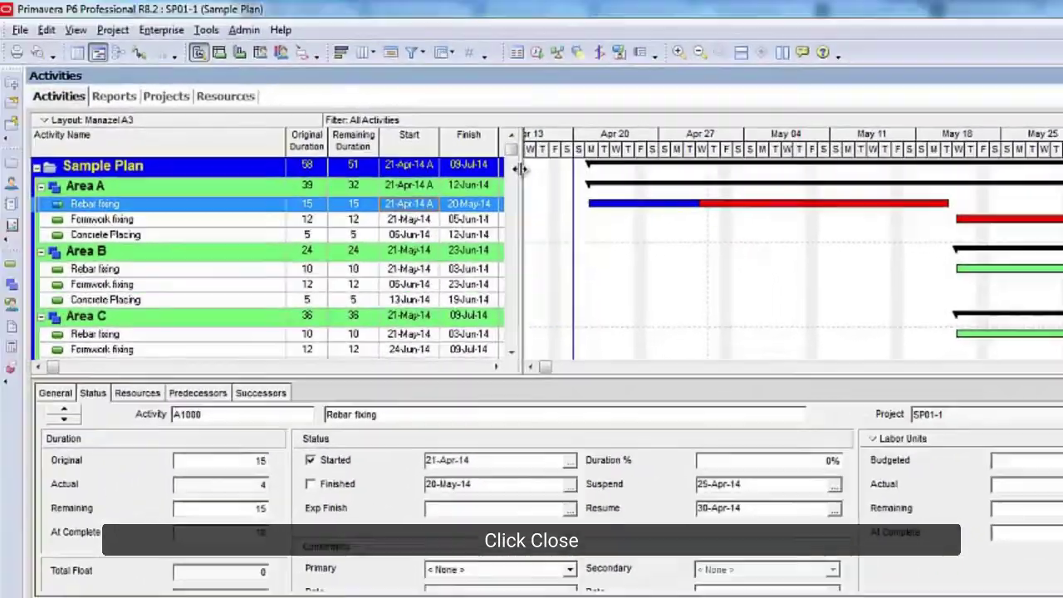
- Remove Total Float, Performance % Complete, Schedule % Complete and BL Project Finish from the activity table's selected columns
drag(520, 169, 620, 171)
click(365, 54)
click(391, 80)
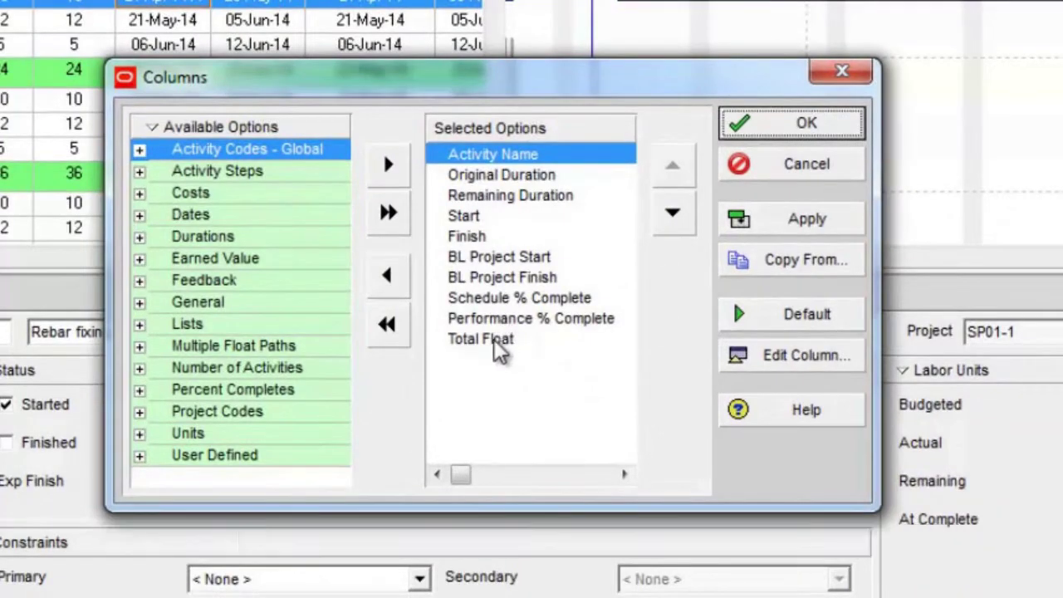
click(590, 394)
click(476, 333)
click(388, 278)
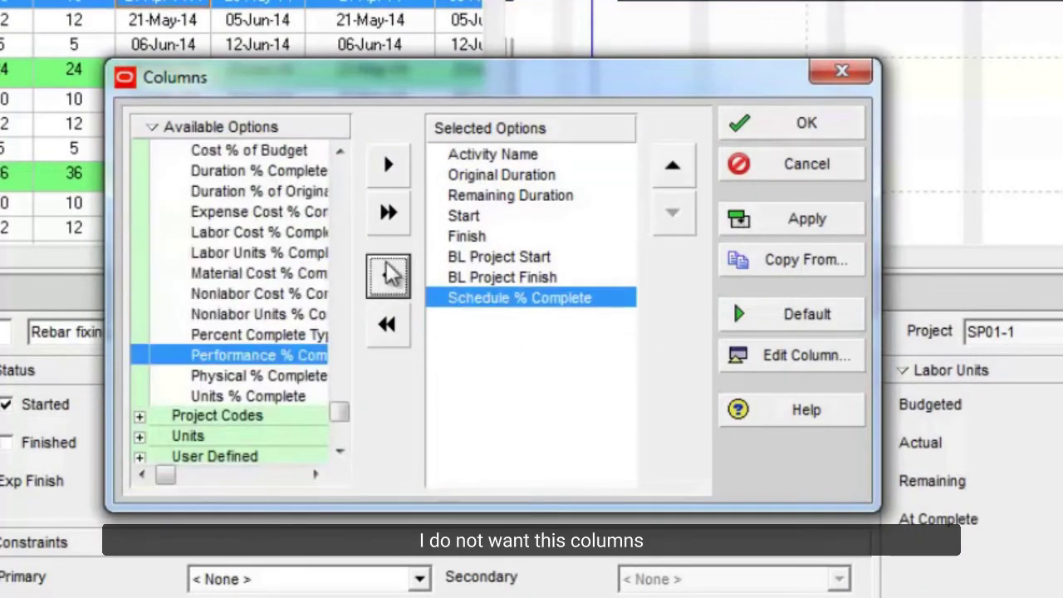
click(386, 277)
click(382, 278)
- Add the user defined columns Split bar start and Split bar finish to the activity table, with start placed before finish
drag(341, 249, 354, 453)
click(247, 456)
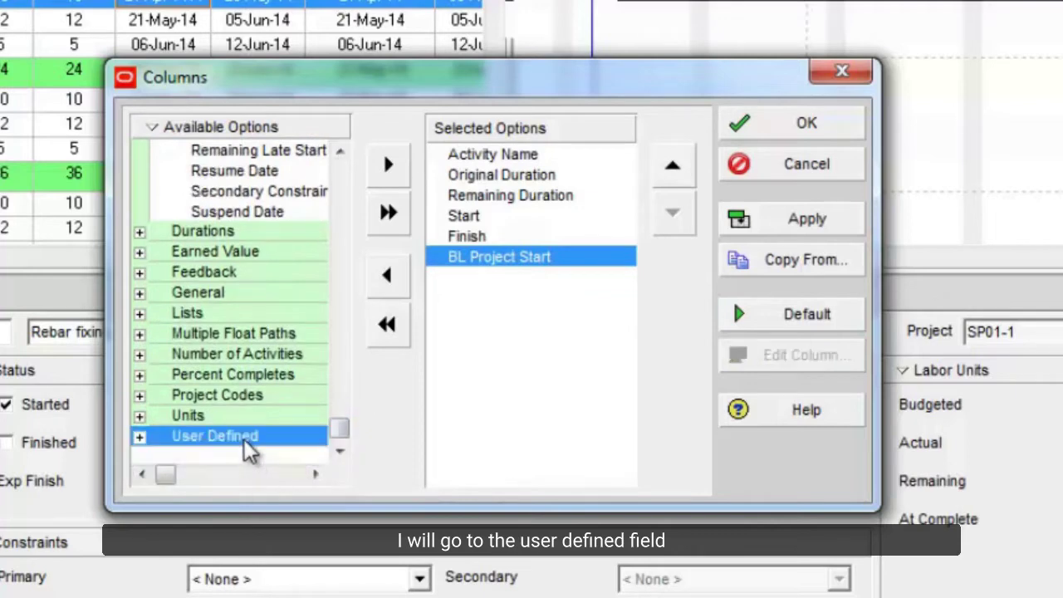
double_click(247, 448)
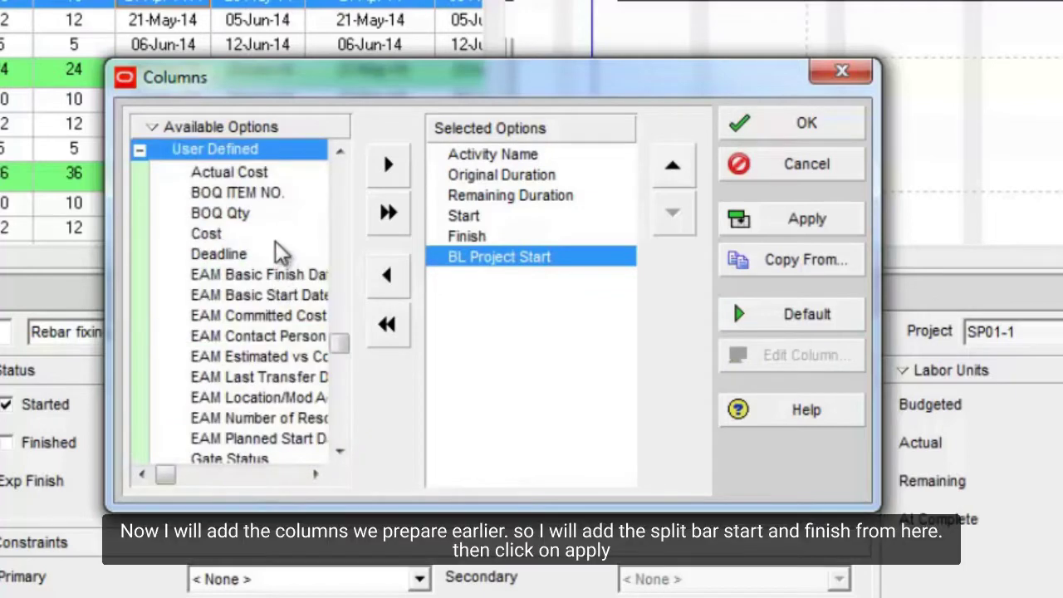
scroll(282, 266, down, 2)
scroll(327, 357, down, 2)
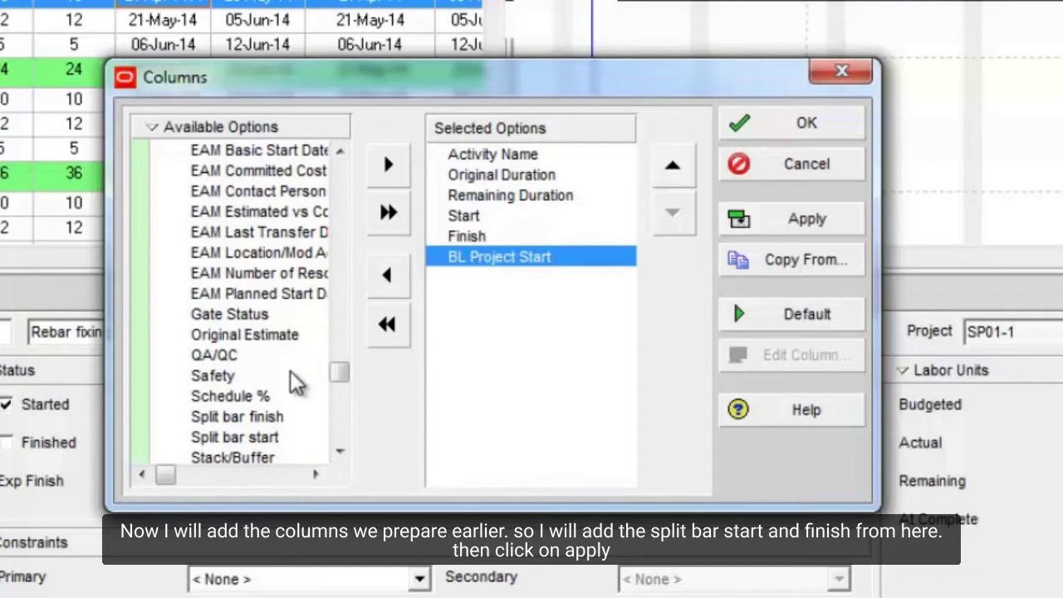
click(273, 375)
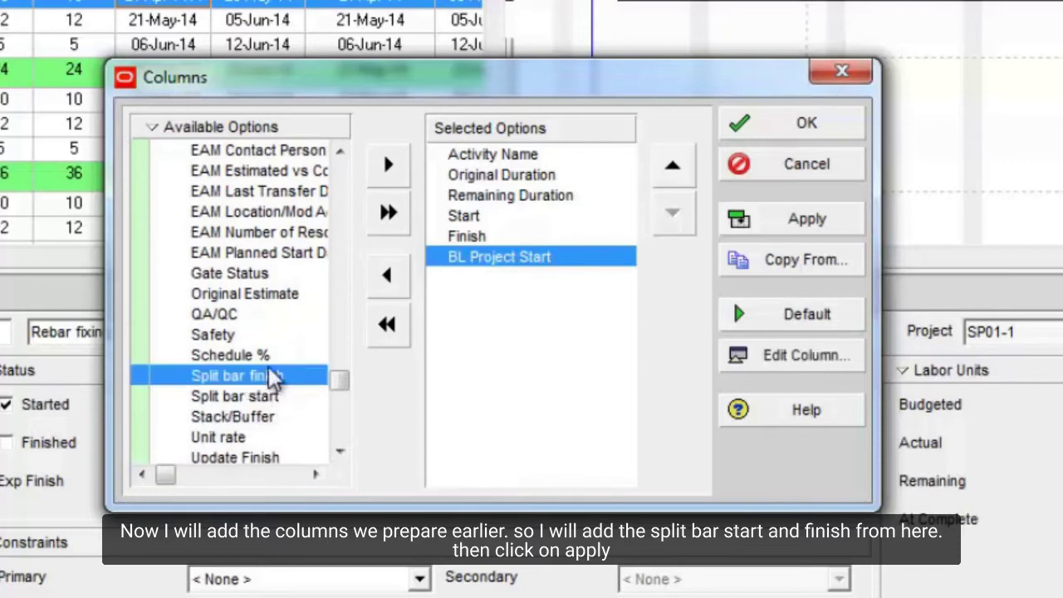
click(388, 164)
click(388, 165)
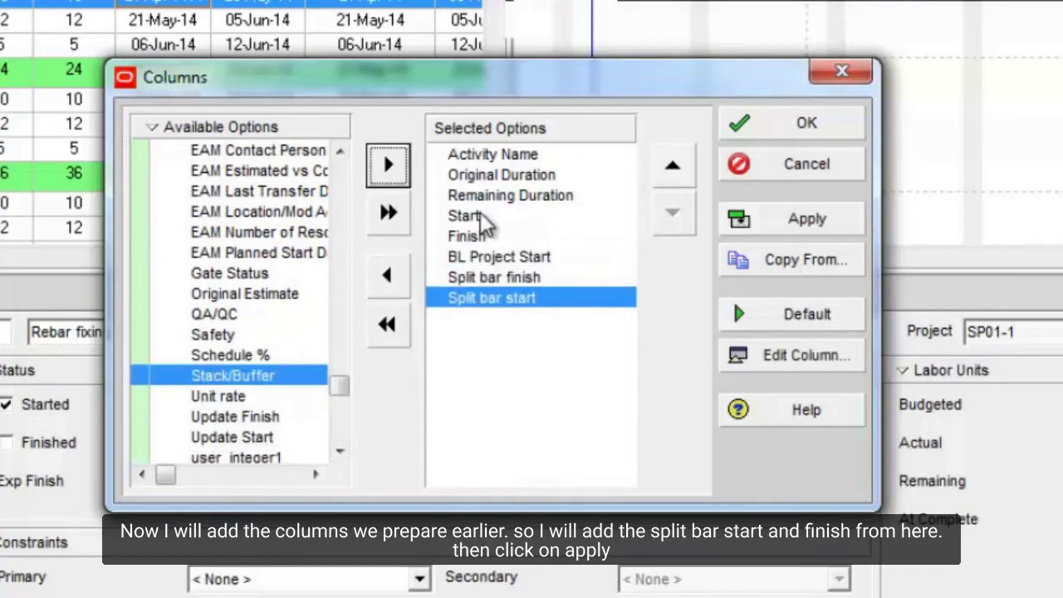
click(673, 166)
click(740, 220)
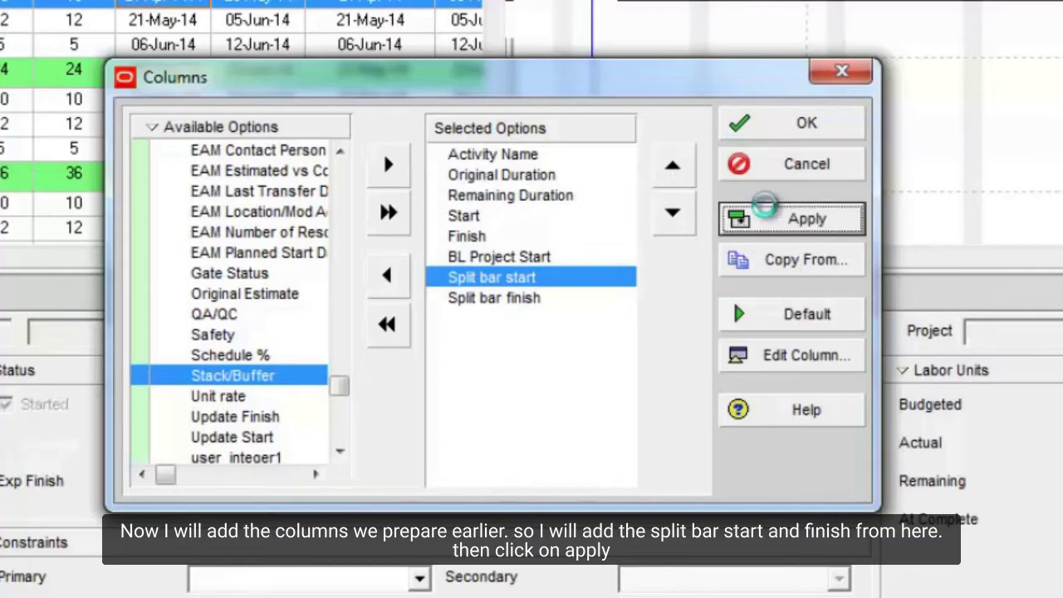
click(742, 124)
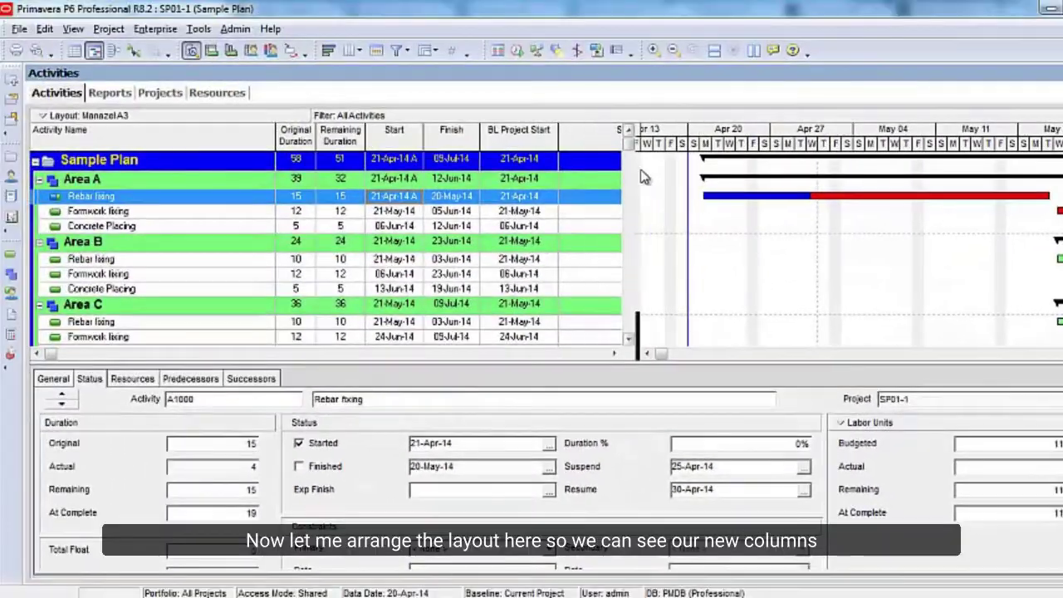
- Narrow the Activity Name, Split bar start and Split bar finish columns and widen the activity table to show them all
drag(276, 134, 188, 135)
drag(586, 135, 529, 135)
drag(638, 167, 673, 167)
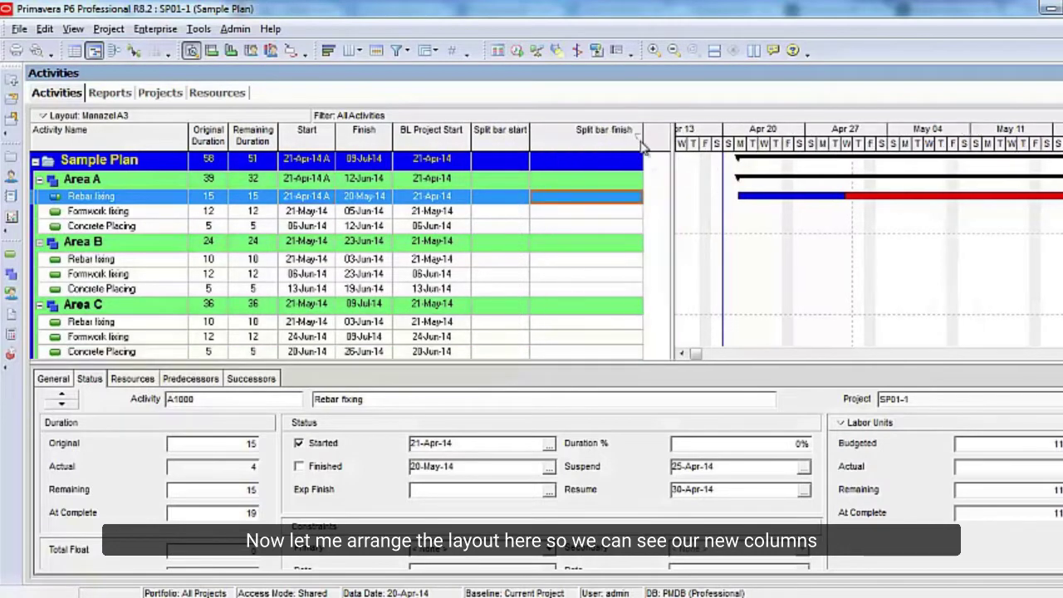
drag(643, 134, 615, 137)
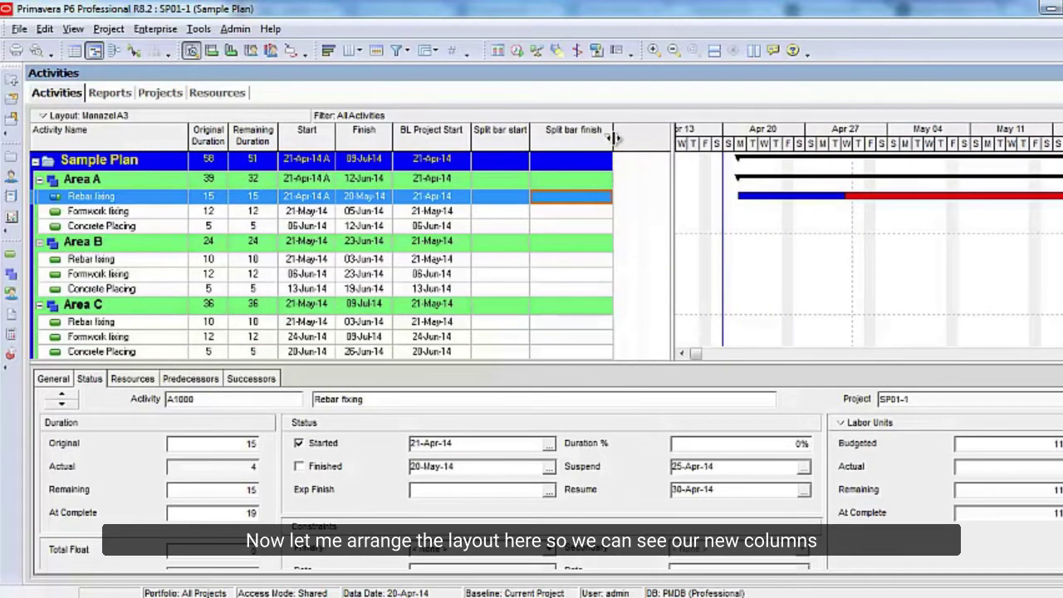
- Set the Split bar start date of Area A's Rebar fixing activity to 24-Apr-14
click(519, 200)
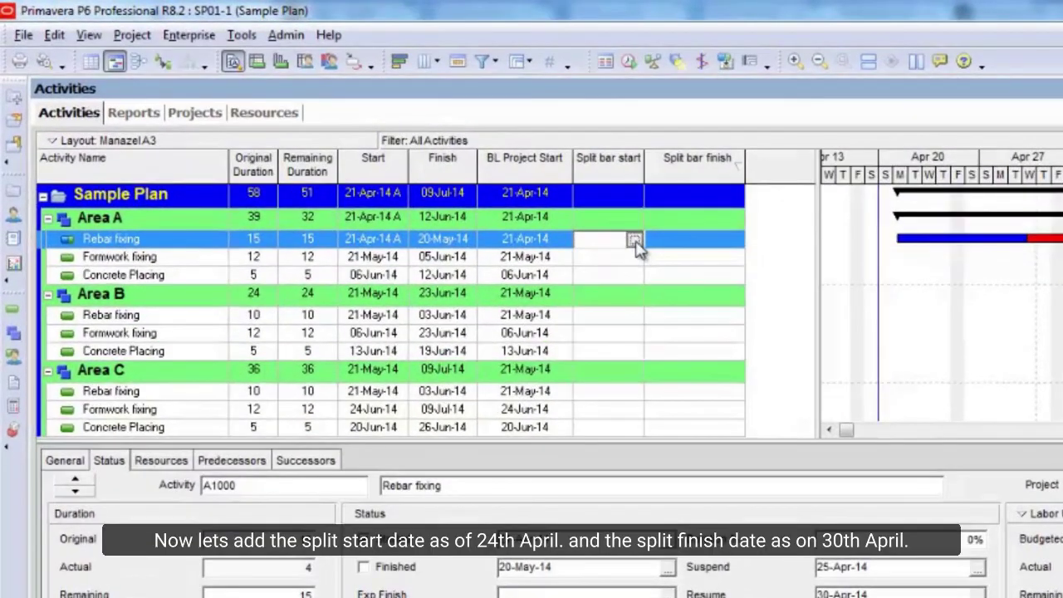
click(525, 203)
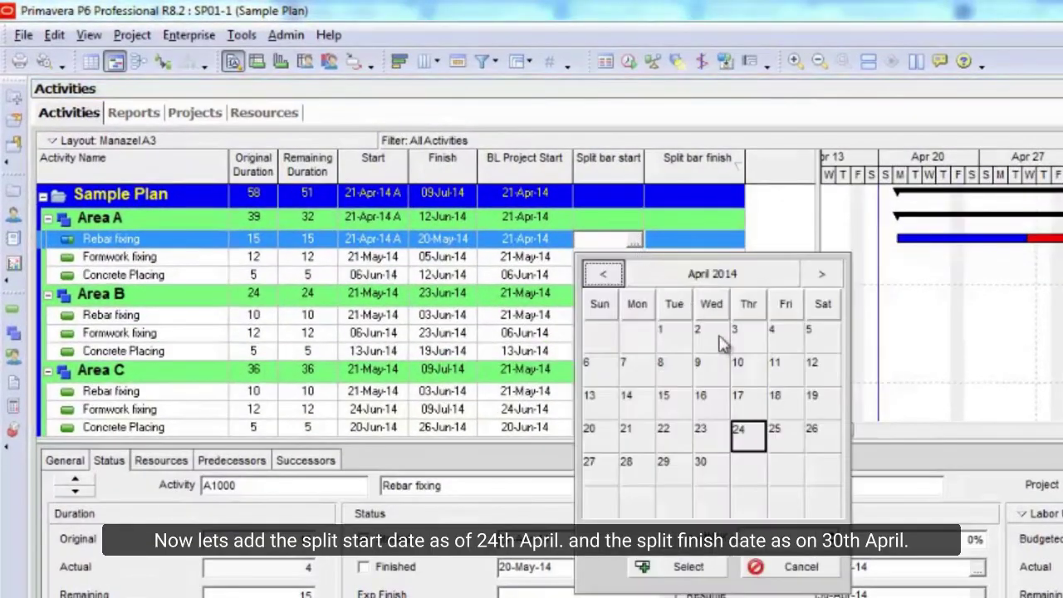
double_click(747, 440)
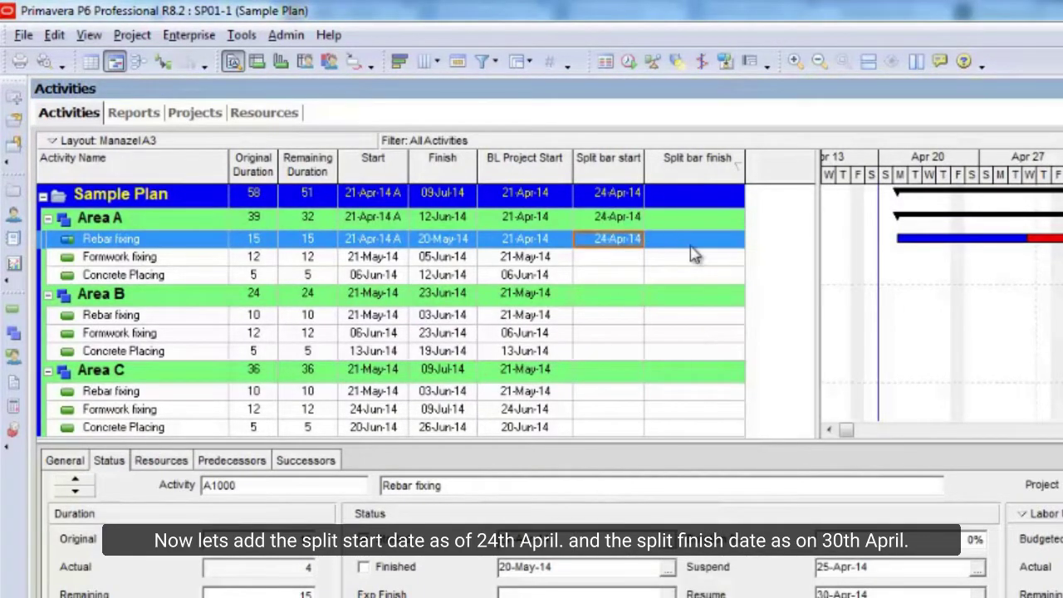
- Set the Split bar finish date of Area A's Rebar fixing activity to 30-Apr-14 and reschedule the project
click(691, 241)
click(735, 245)
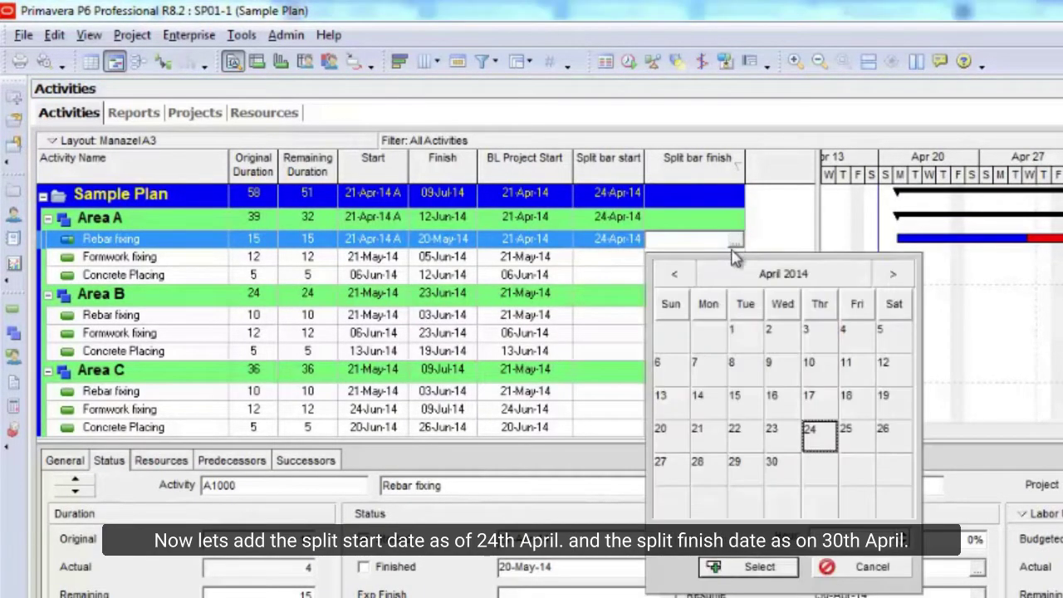
double_click(777, 477)
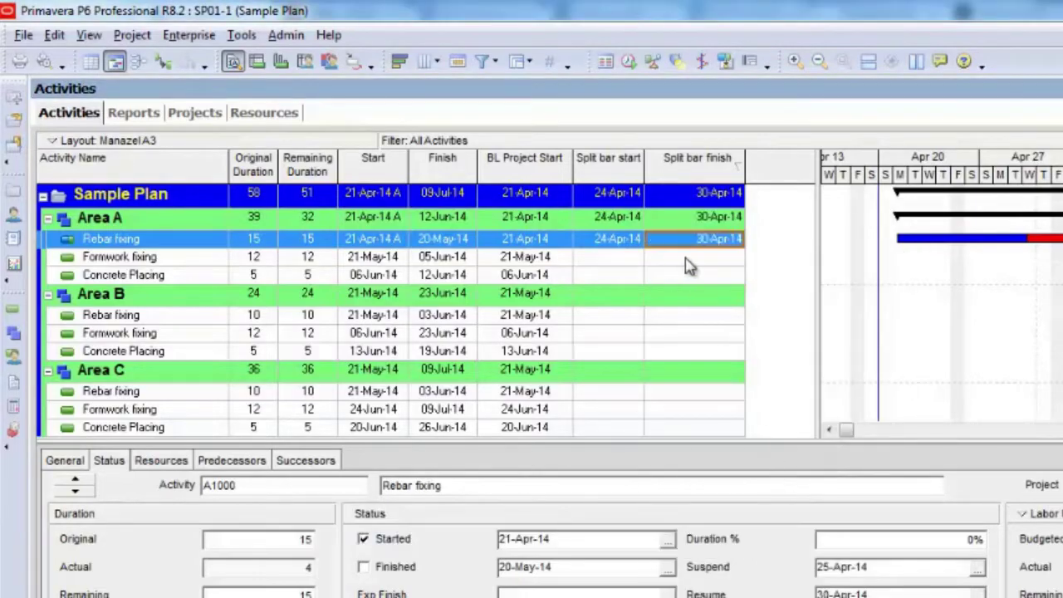
click(630, 63)
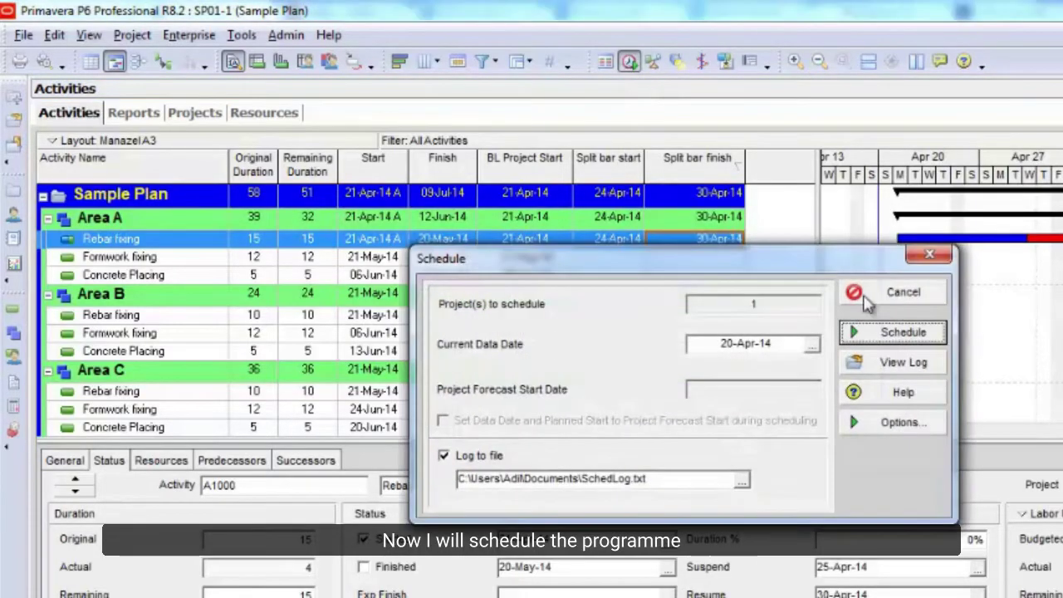
click(877, 330)
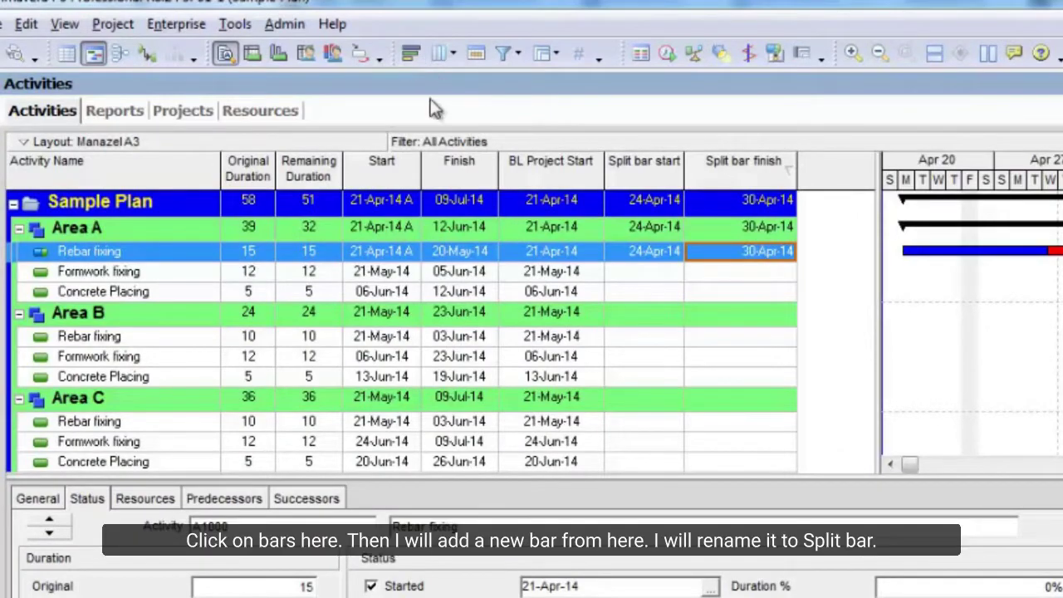
- Add a new Gantt chart bar definition named Split bar
click(405, 51)
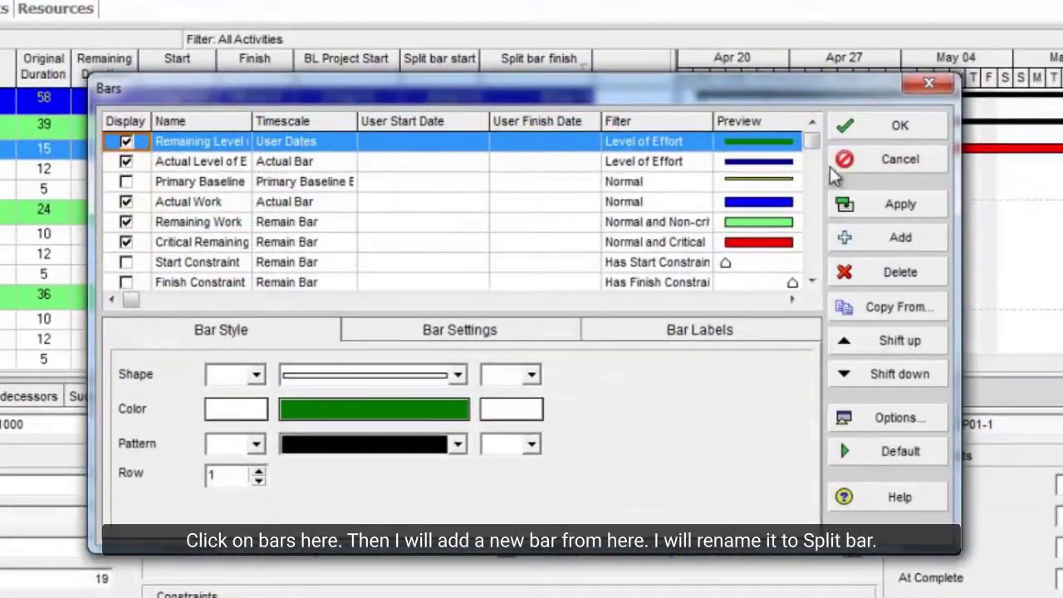
click(837, 242)
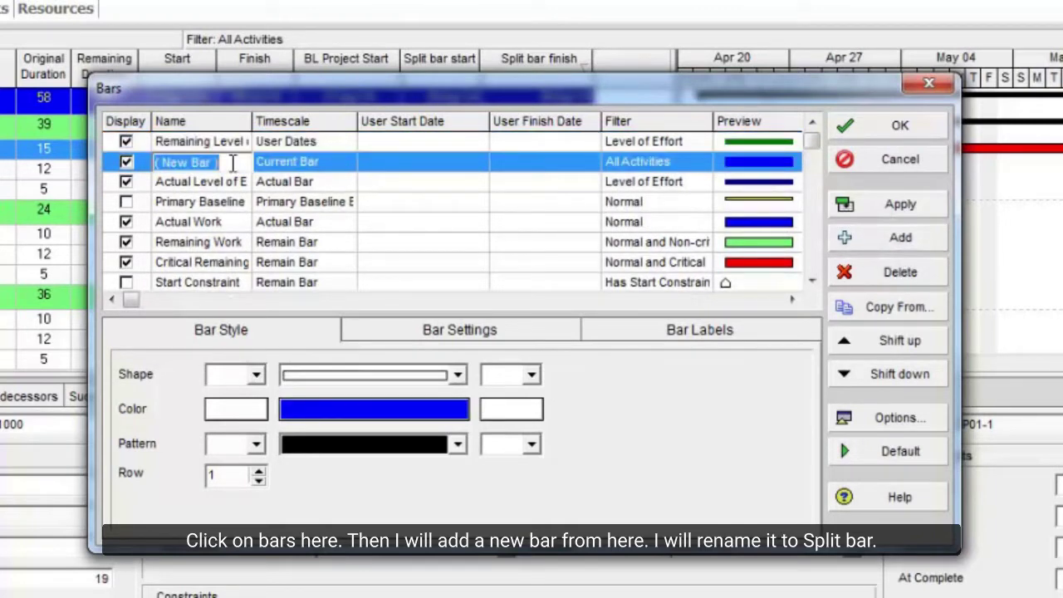
text(Split bar)
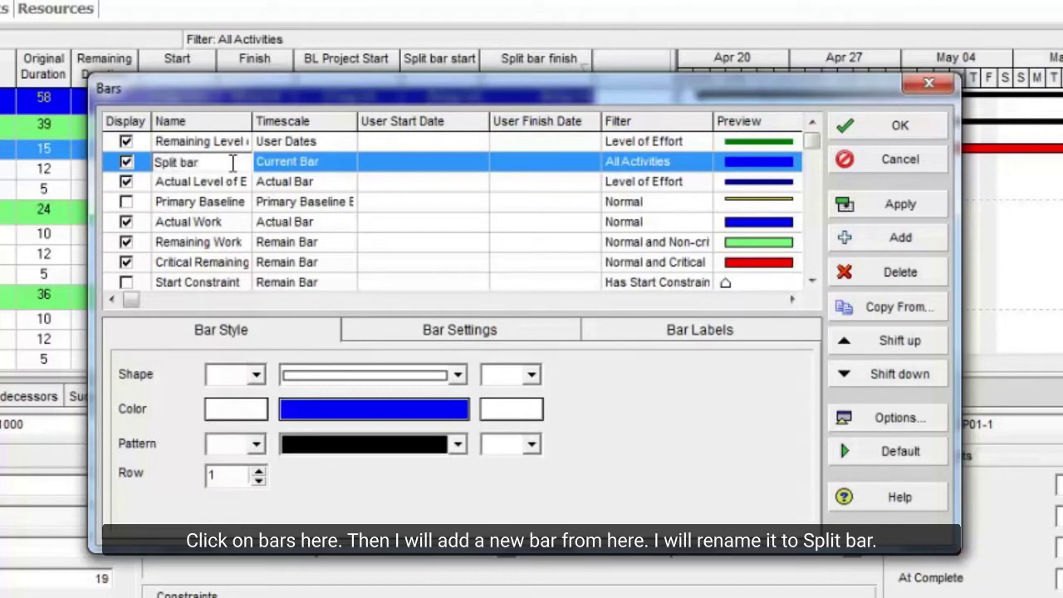
- Set the Split bar's timescale to User Dates, running from Split bar start to Split bar finish
click(322, 166)
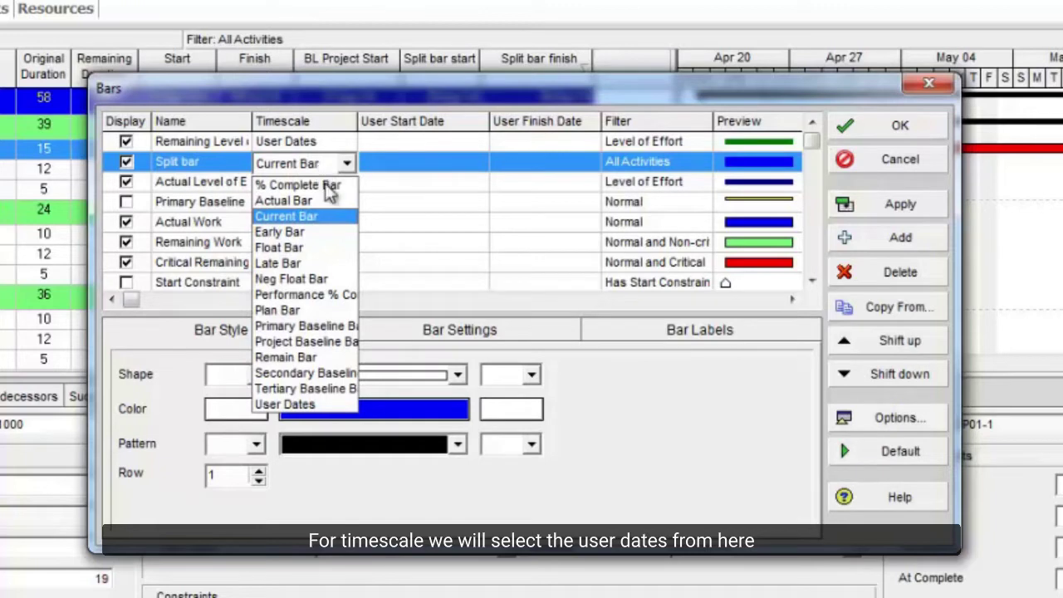
click(326, 406)
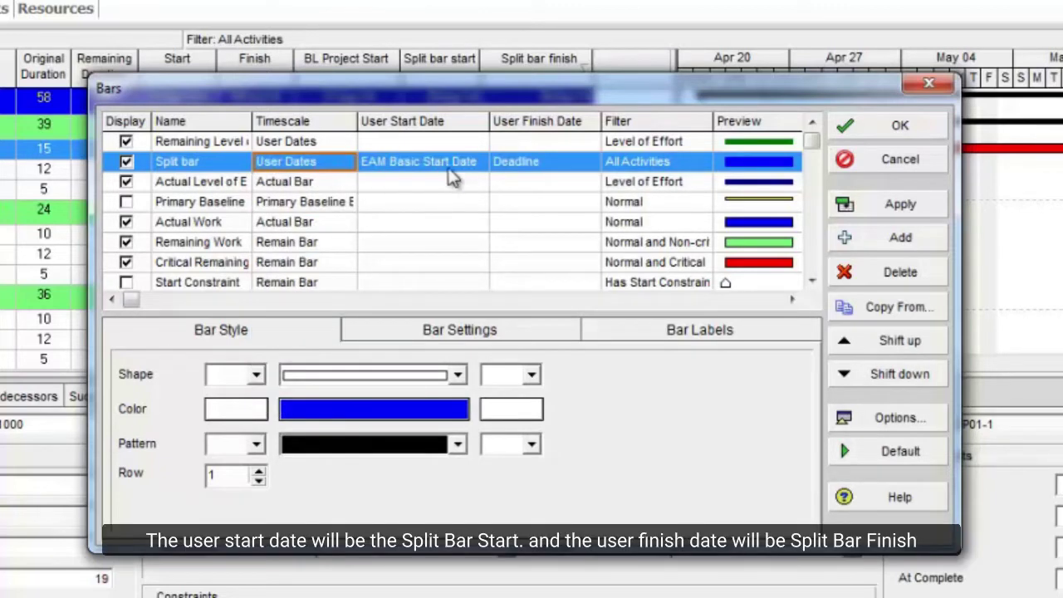
click(453, 167)
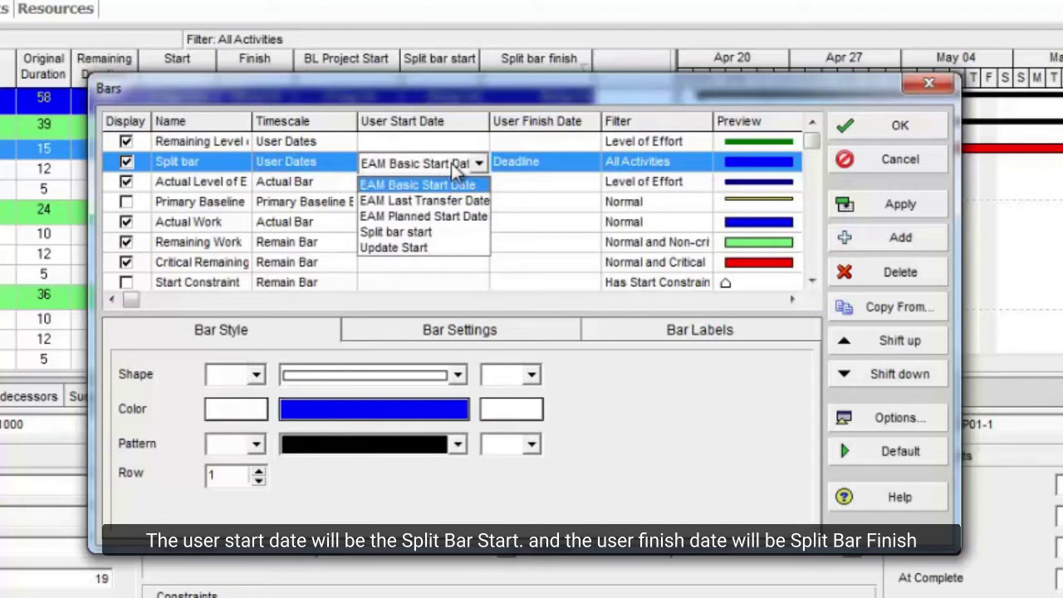
click(436, 231)
click(536, 169)
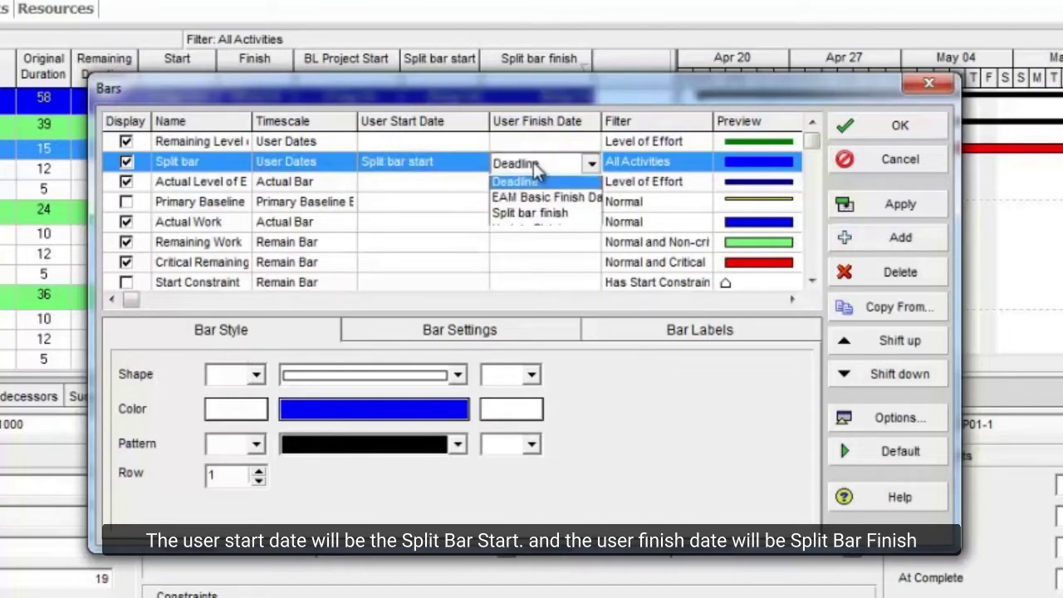
click(548, 217)
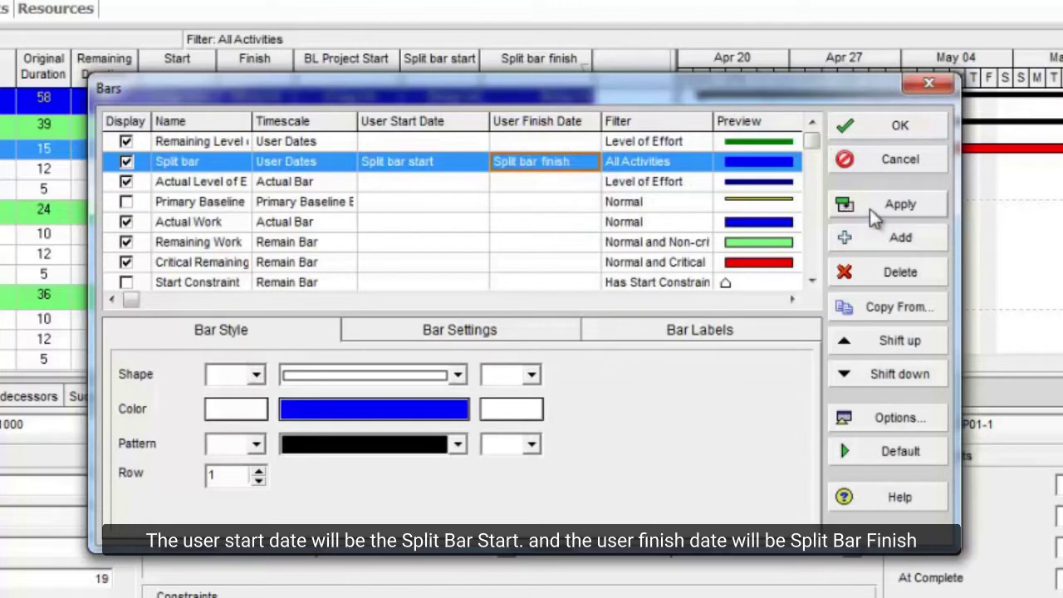
- Change the Split bar's color to yellow and apply the bar settings to the Gantt chart
click(755, 166)
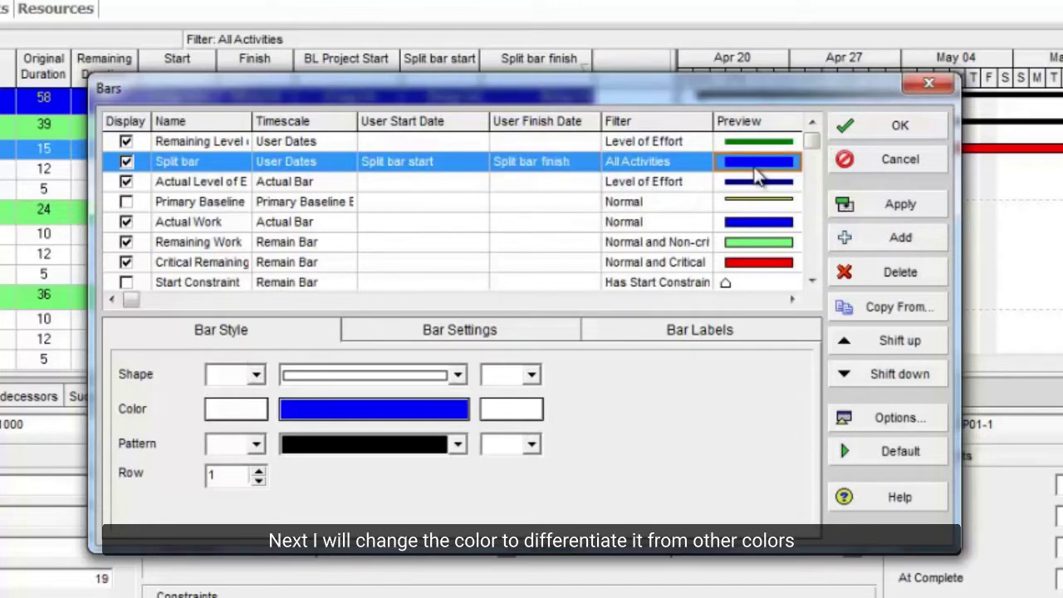
click(453, 409)
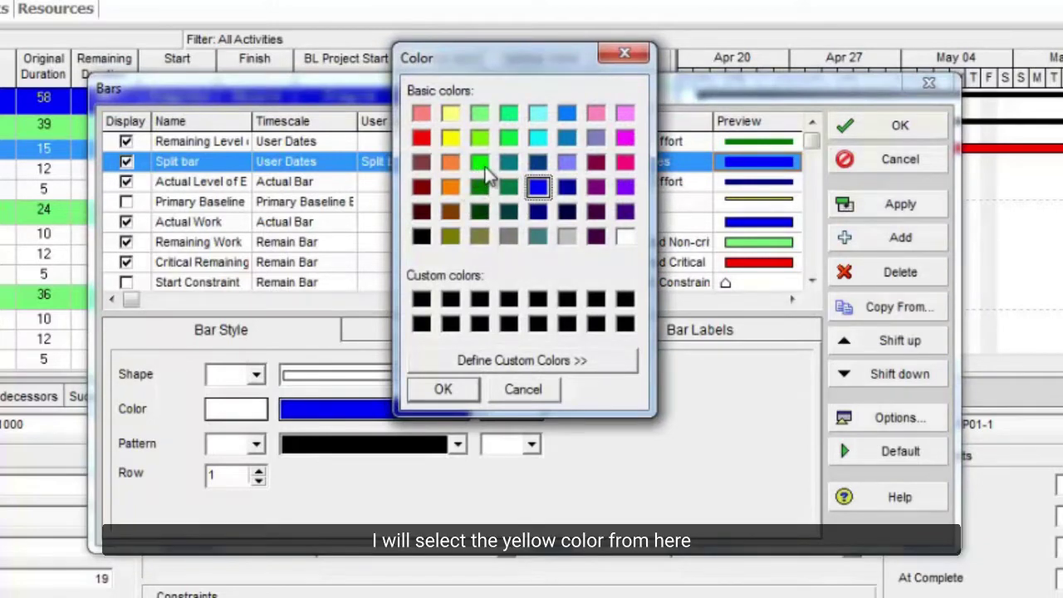
click(453, 140)
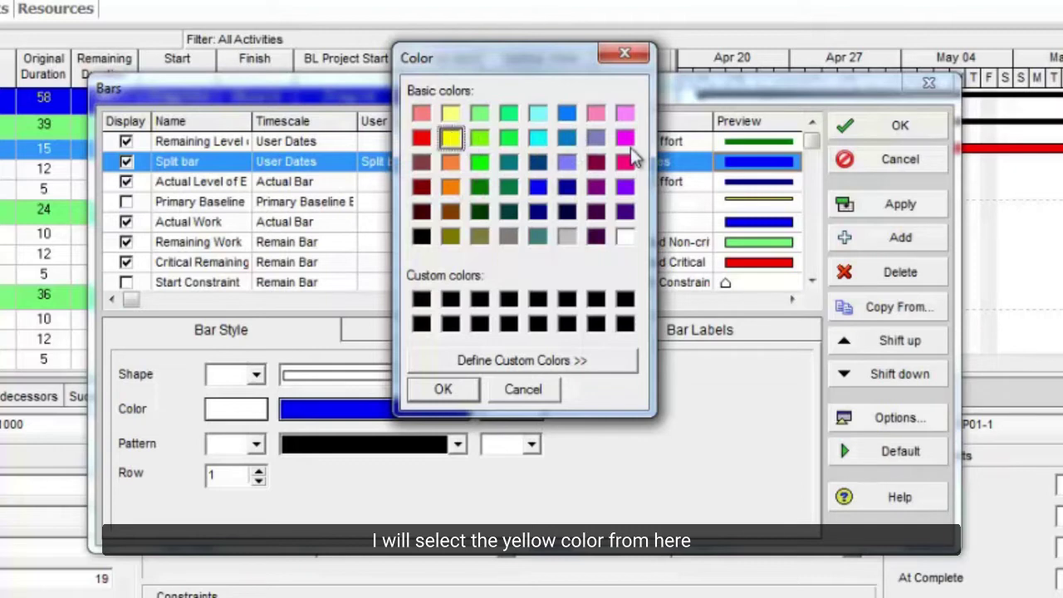
click(443, 389)
click(883, 206)
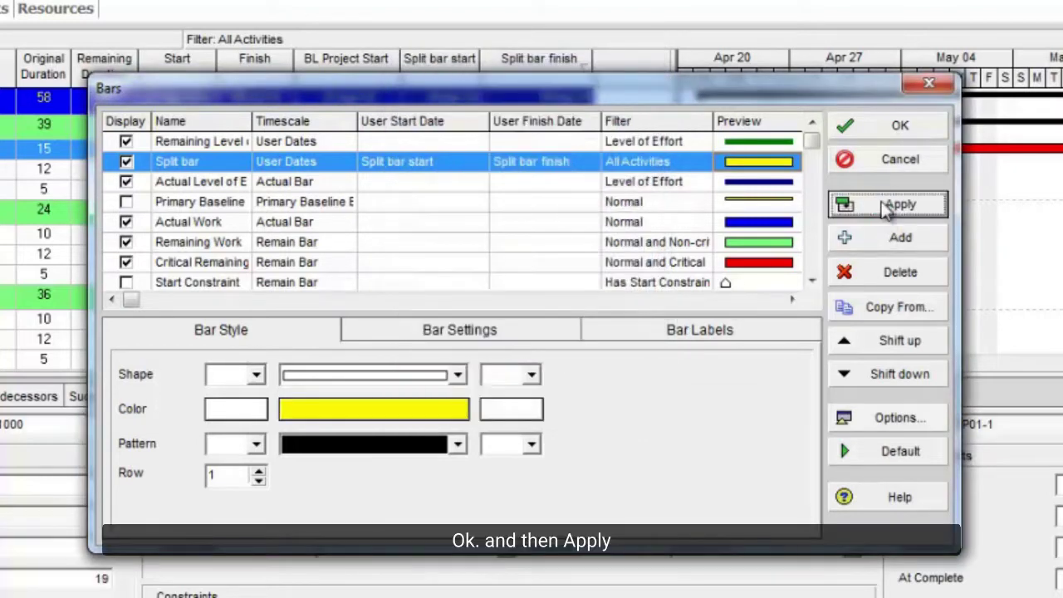
click(865, 133)
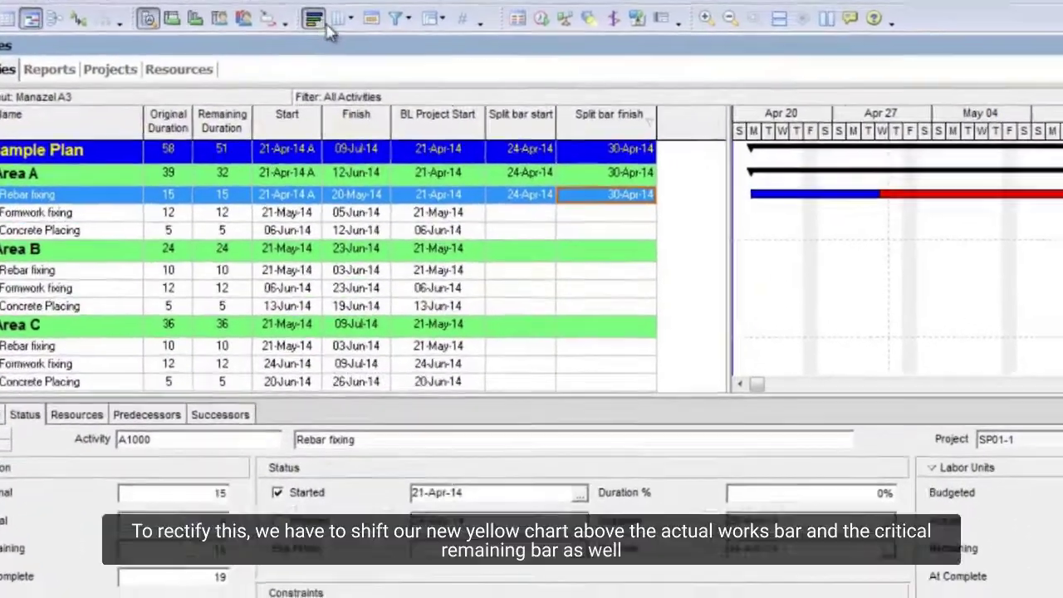
- Reorder the Gantt bar definitions so Split bar comes directly after the Critical Remaining bar, and accept the new order
click(323, 22)
click(799, 212)
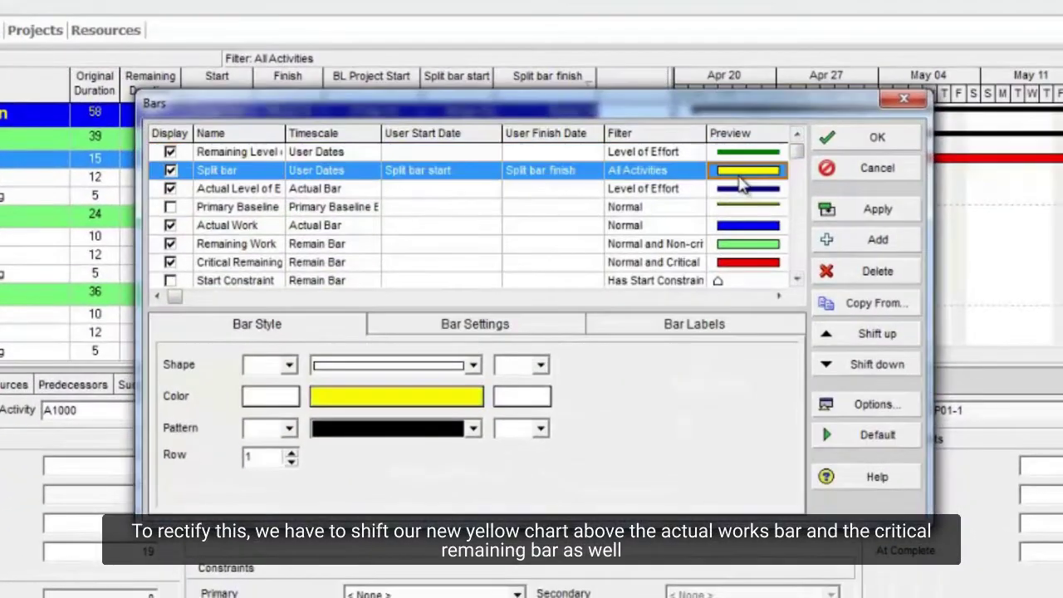
click(796, 280)
click(796, 280)
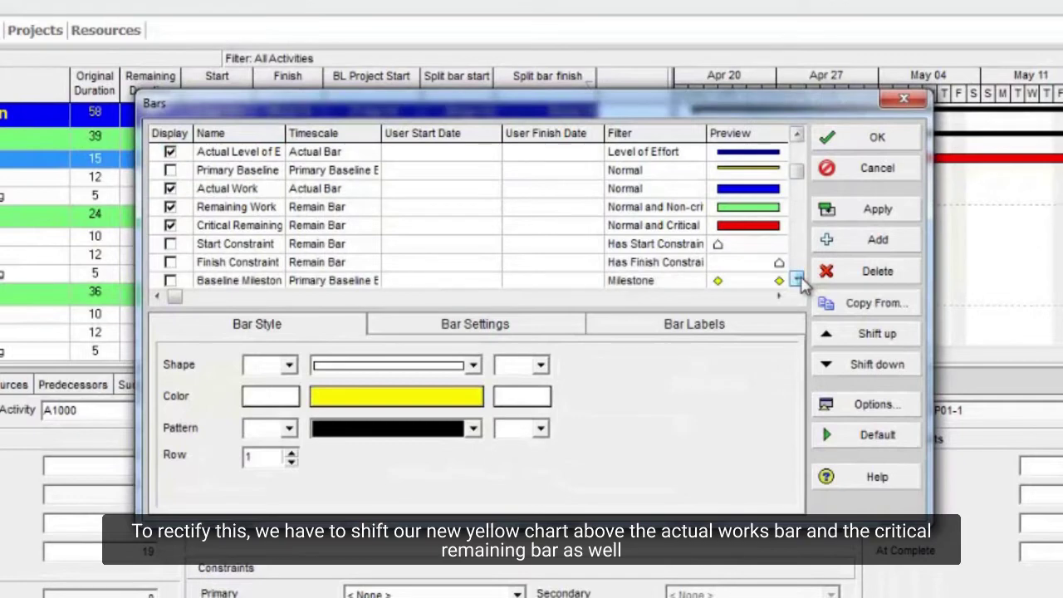
scroll(760, 238, up, 1)
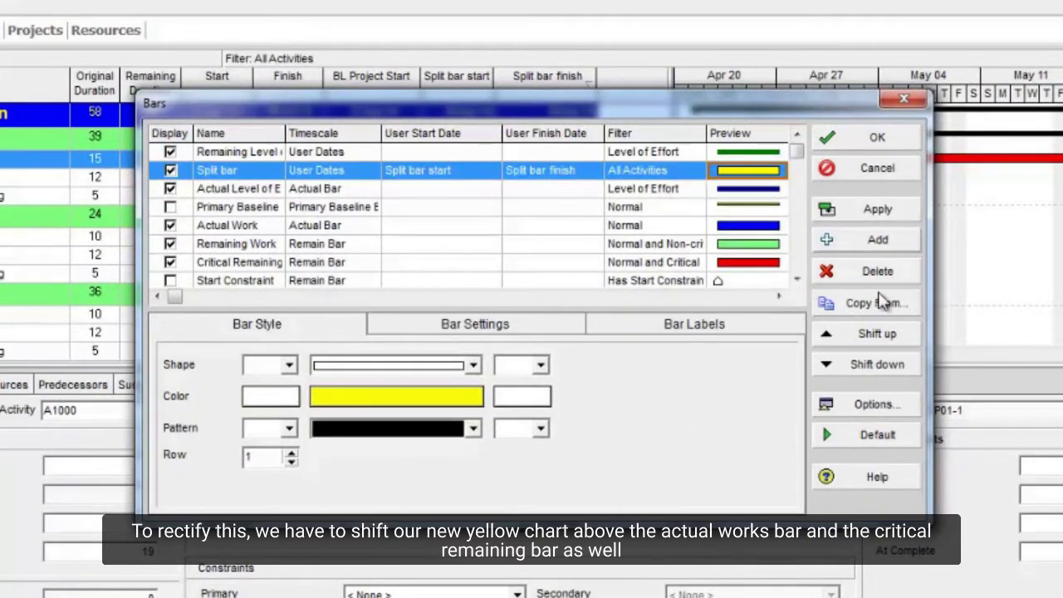
click(885, 366)
click(885, 365)
click(884, 366)
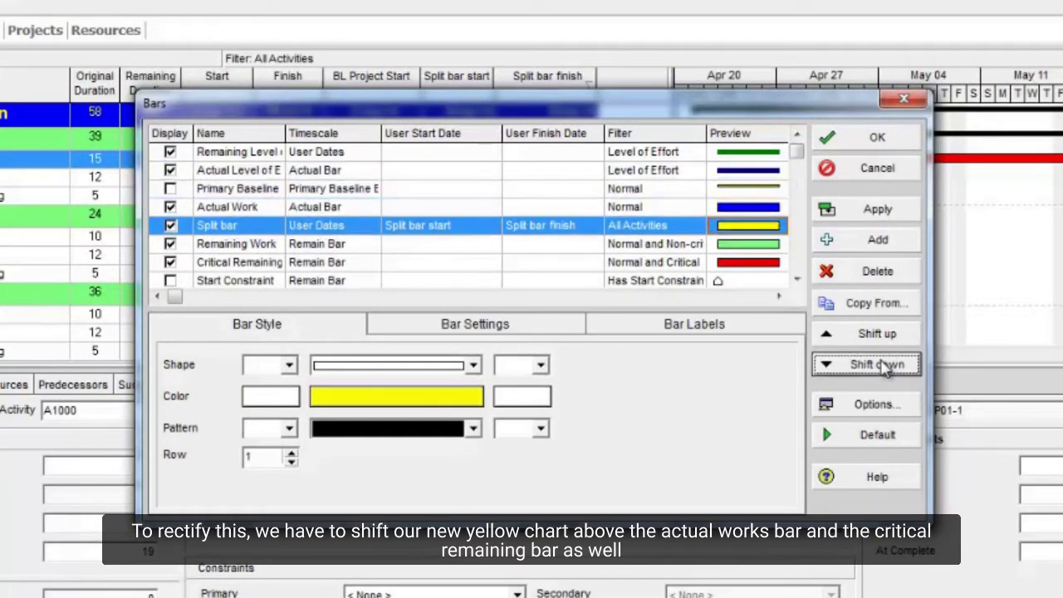
click(885, 365)
click(884, 365)
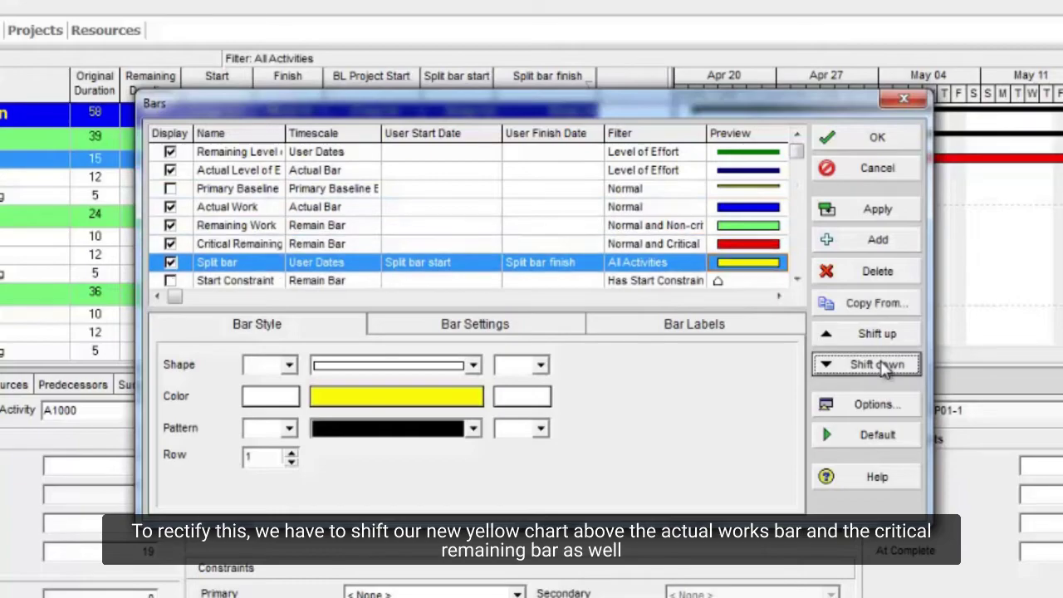
click(855, 137)
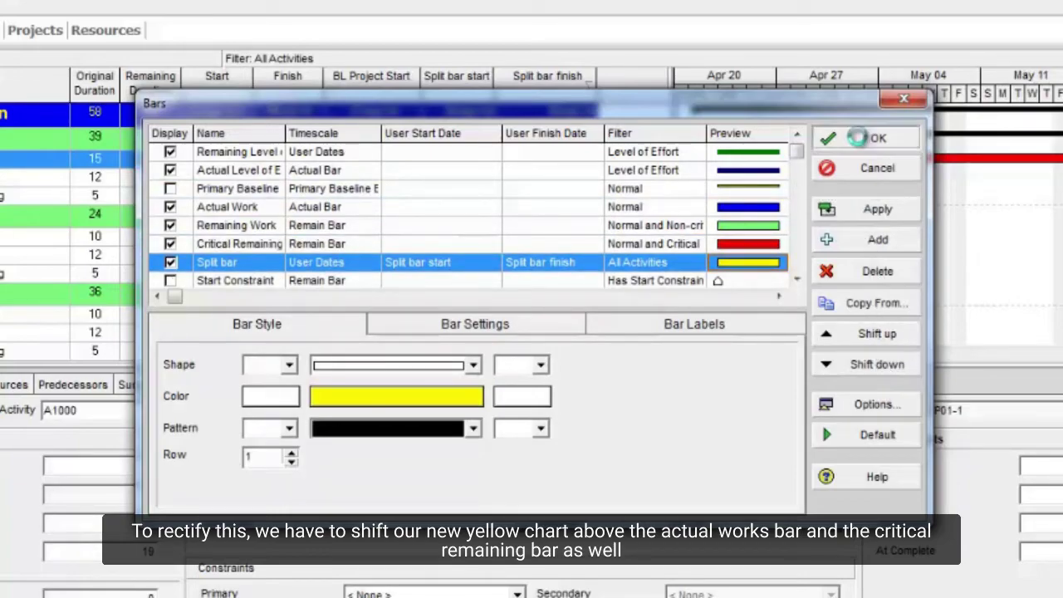